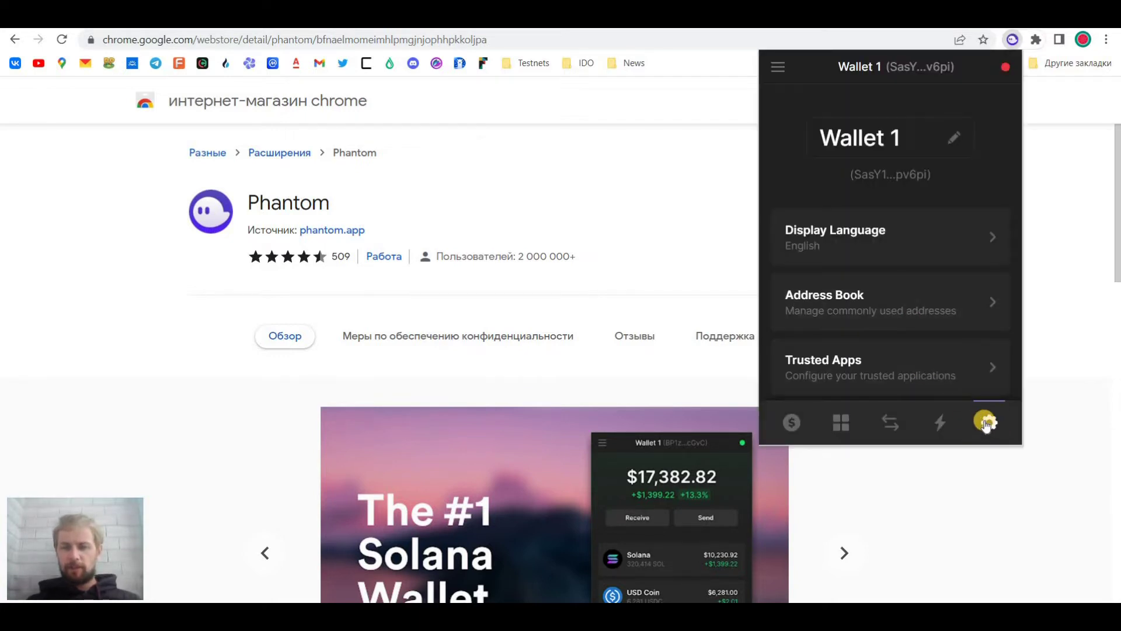
# Change Phantom's network from Mainnet Beta to Devnet in its settings
pyautogui.scroll(-4, 878, 315)
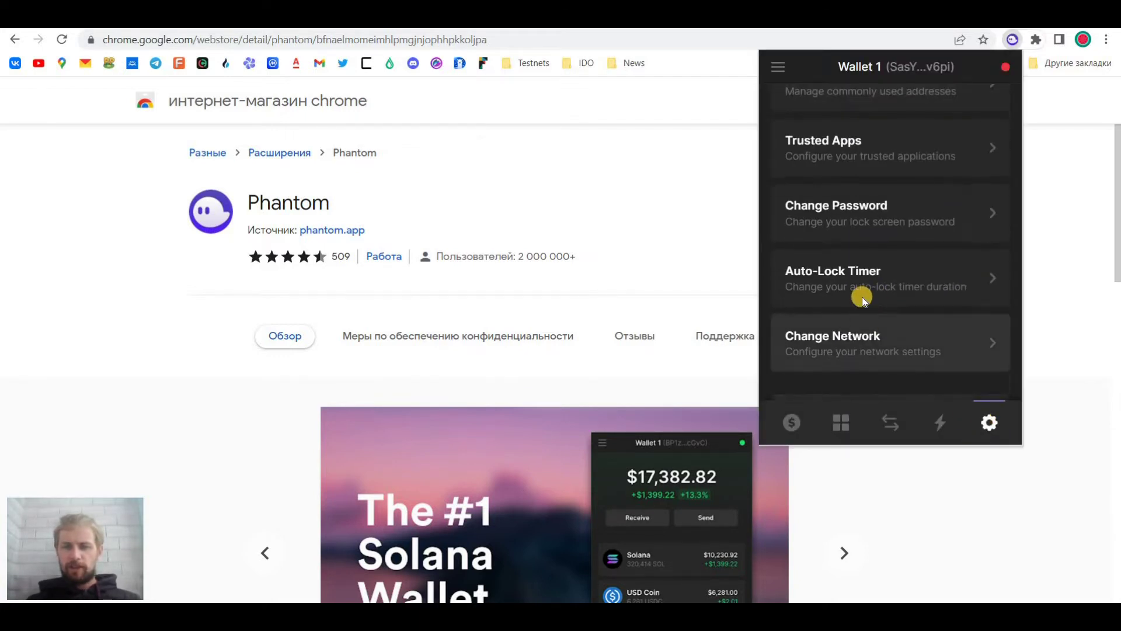
pyautogui.scroll(-2, 862, 296)
pyautogui.click(844, 278)
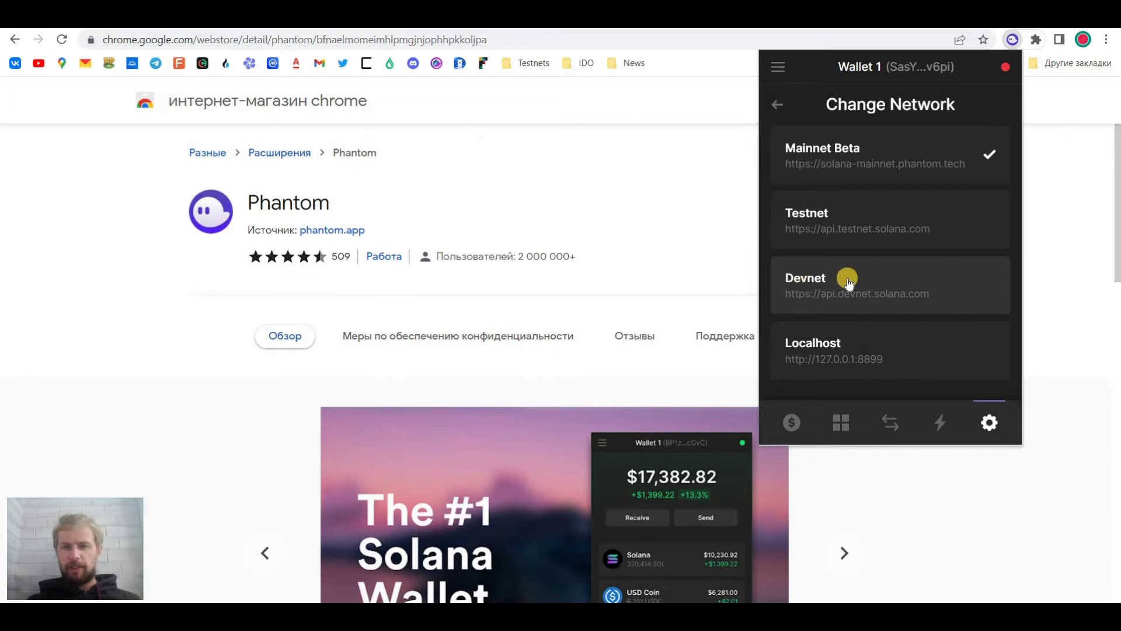
pyautogui.click(848, 282)
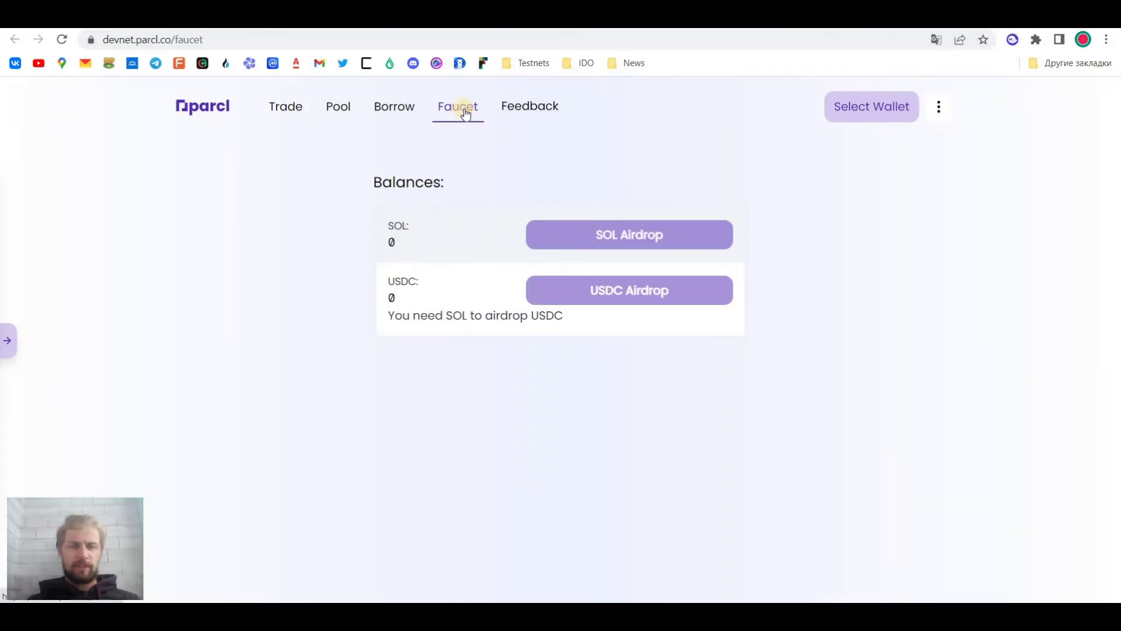
# Connect the Phantom wallet to Parcl and approve the connection
pyautogui.click(835, 117)
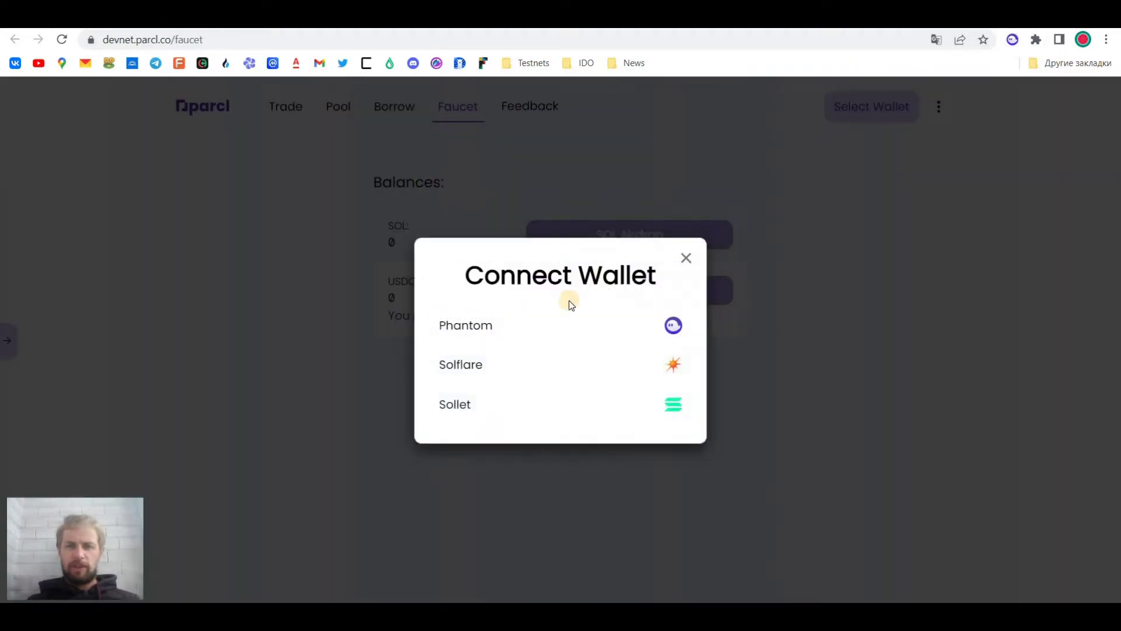
pyautogui.click(527, 326)
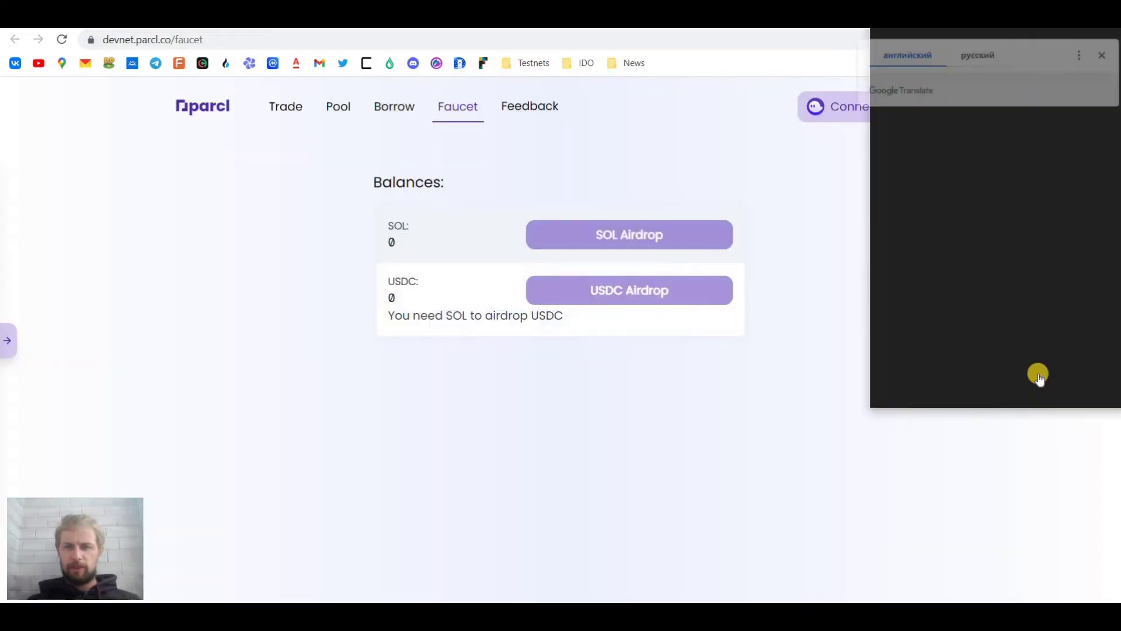
pyautogui.click(1038, 380)
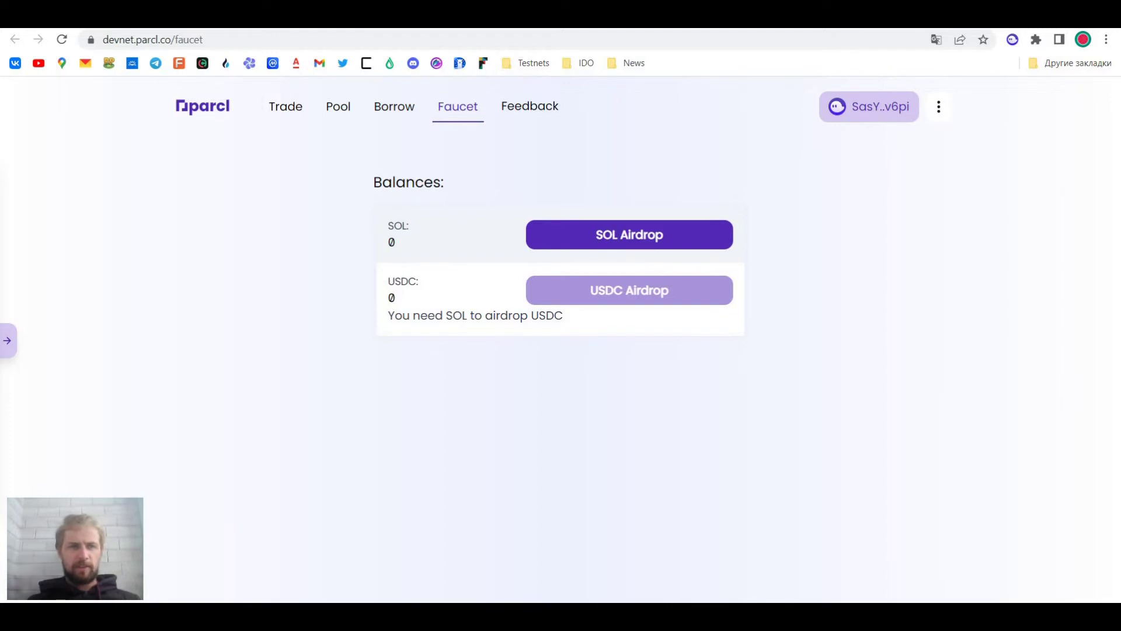
# Airdrop SOL twice and USDC once, reaching 2 SOL and 20 000 USDC
pyautogui.click(593, 233)
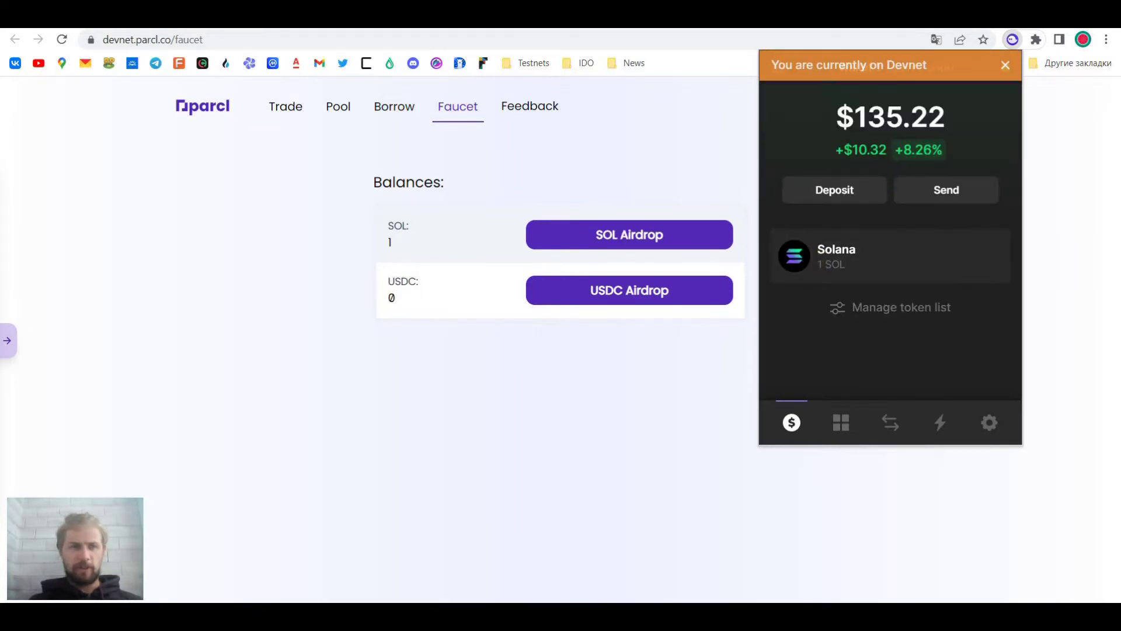
pyautogui.click(575, 238)
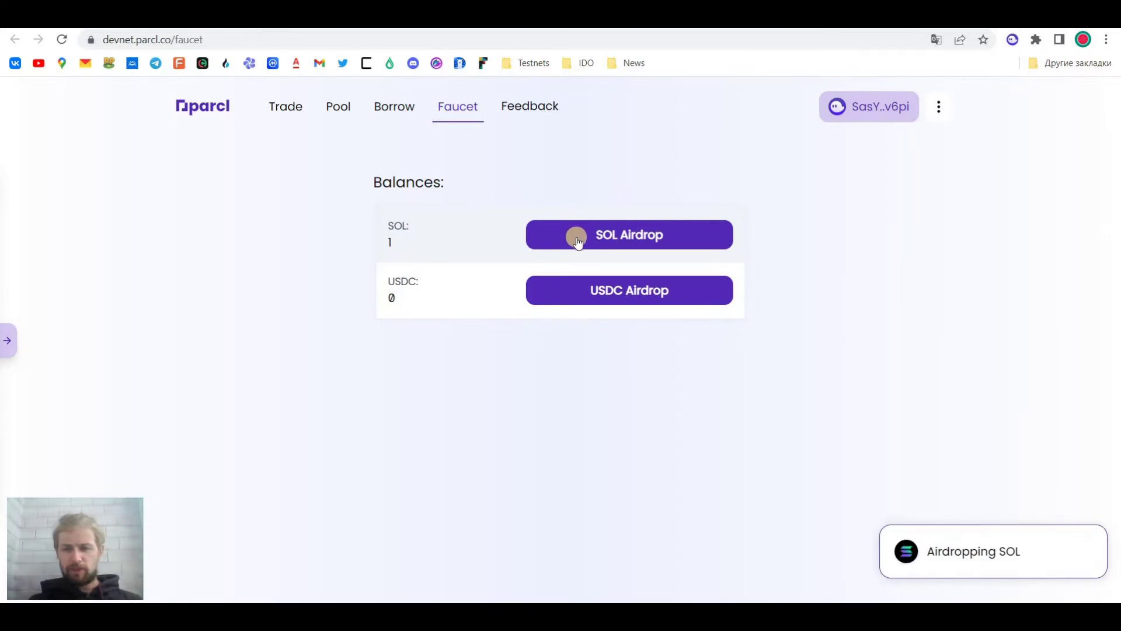
pyautogui.click(600, 236)
pyautogui.click(562, 298)
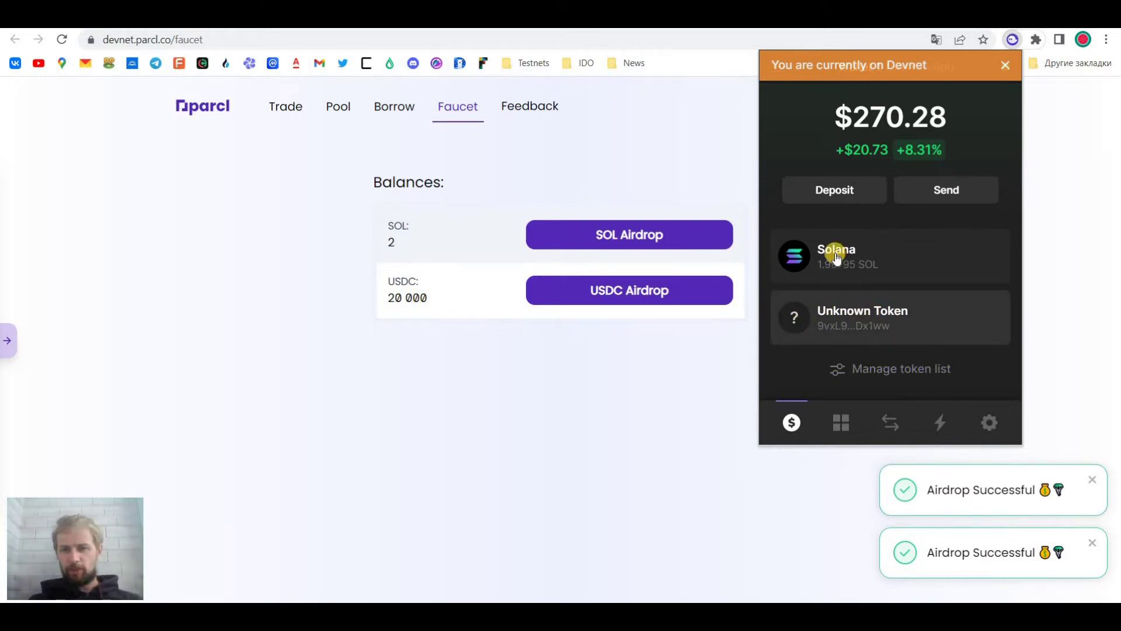
pyautogui.click(850, 319)
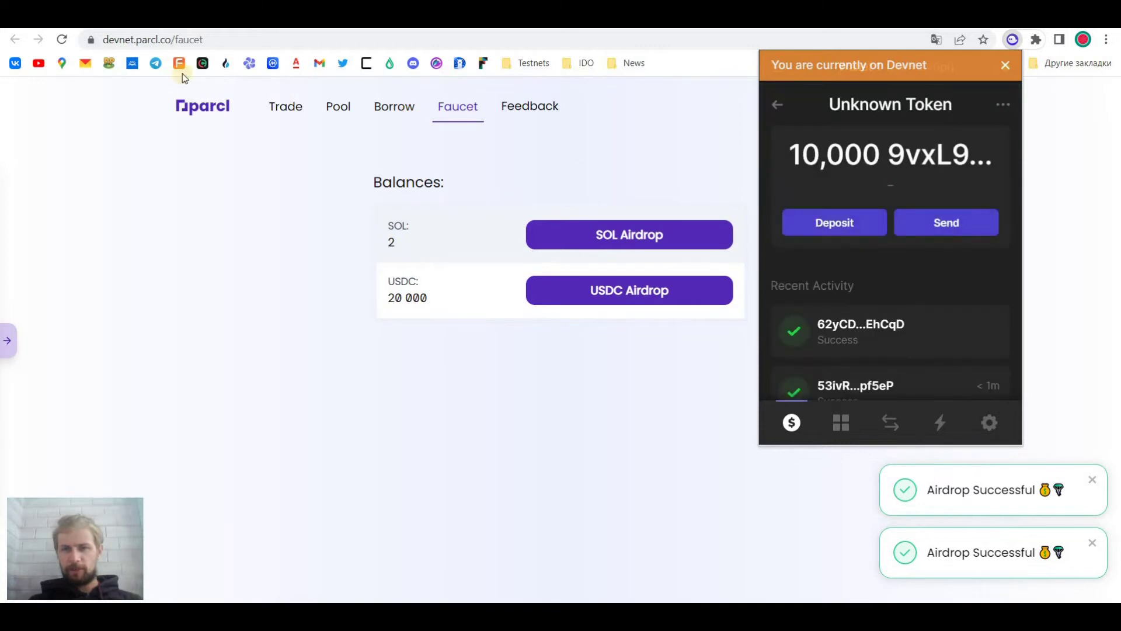
pyautogui.click(287, 114)
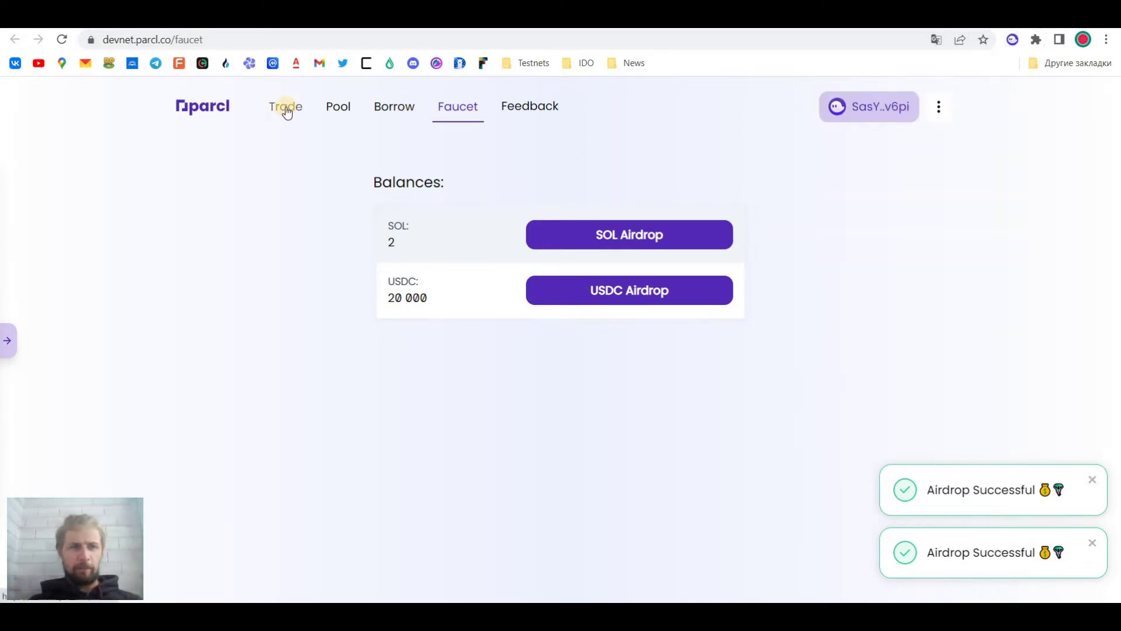
# Swap 1,000 USDC for Capitolhill, WA on the Trade page and approve it in Phantom
pyautogui.click(490, 333)
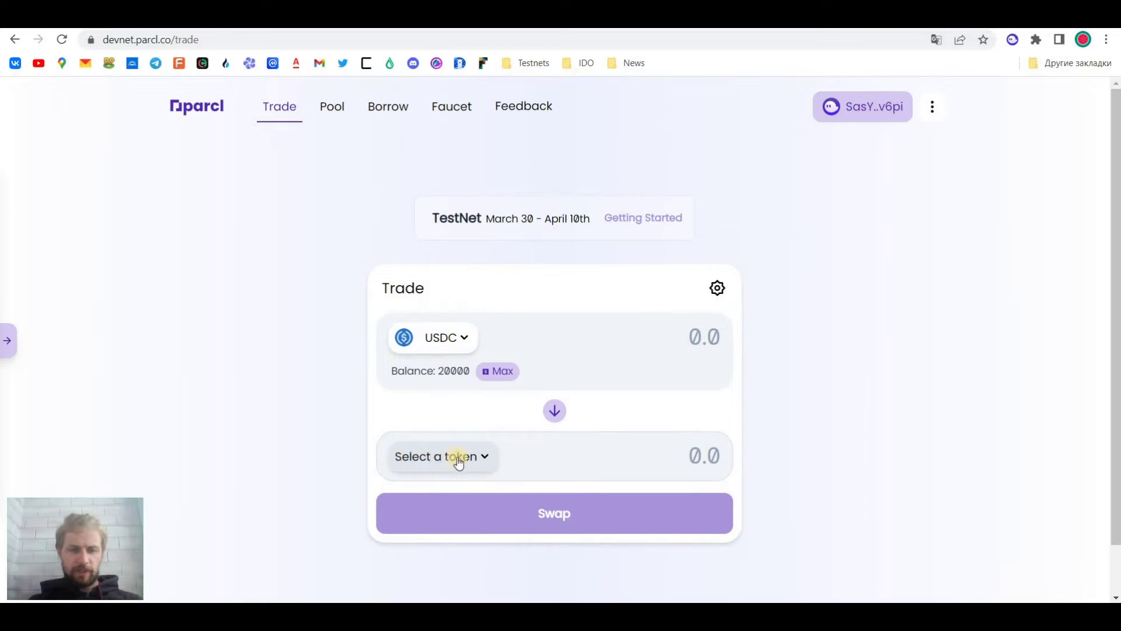
pyautogui.click(480, 461)
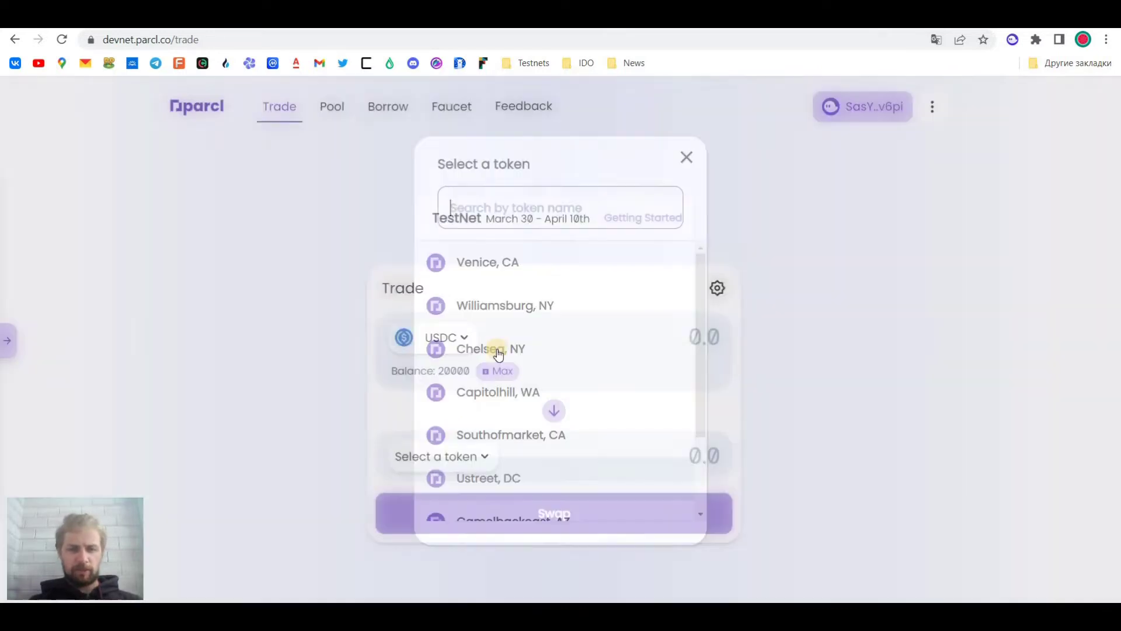
pyautogui.scroll(-2, 505, 444)
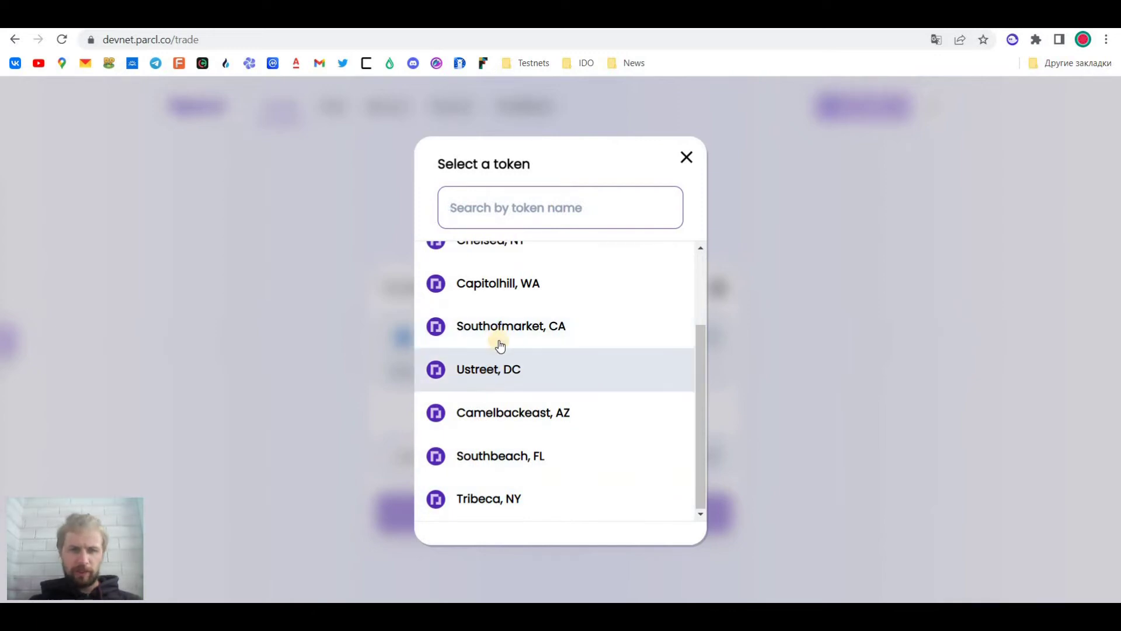
pyautogui.click(494, 286)
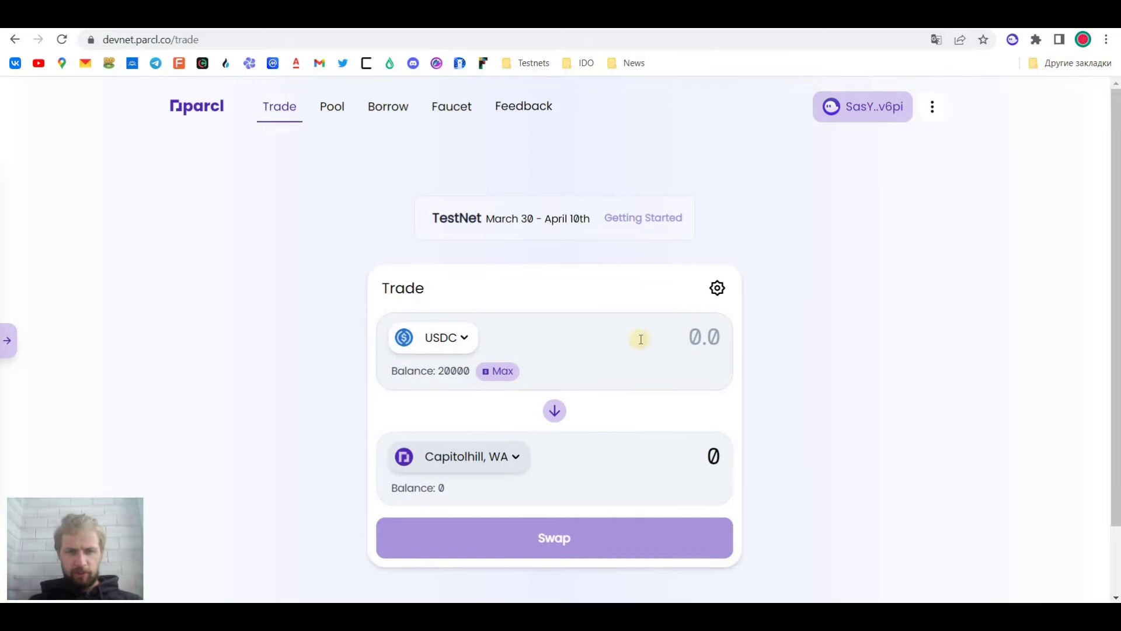
pyautogui.click(663, 339)
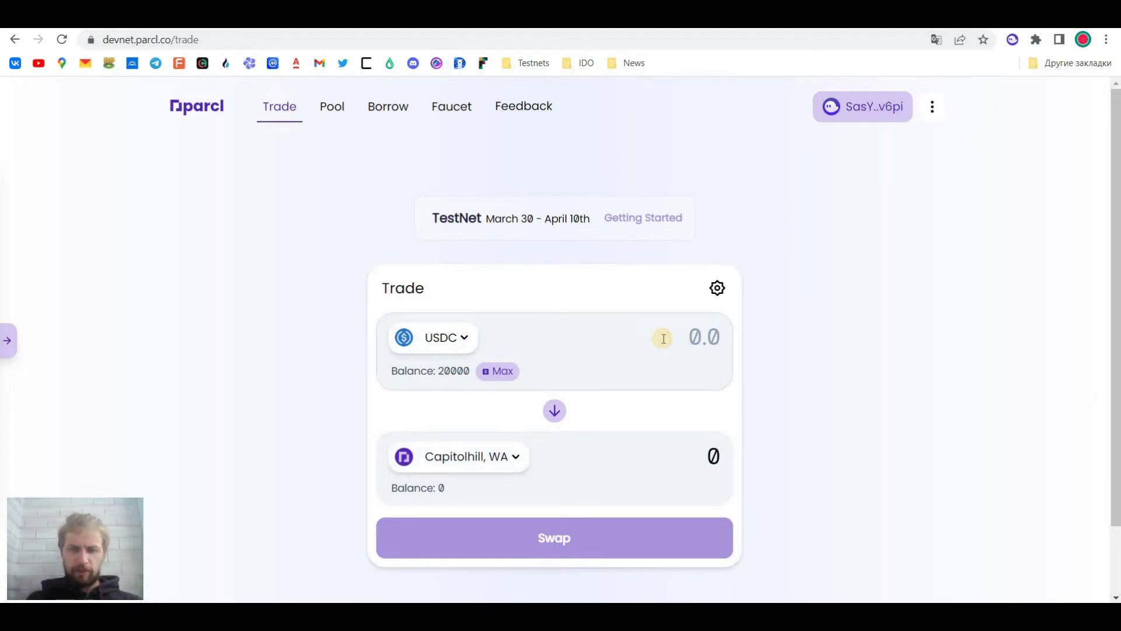
pyautogui.write('1,000')
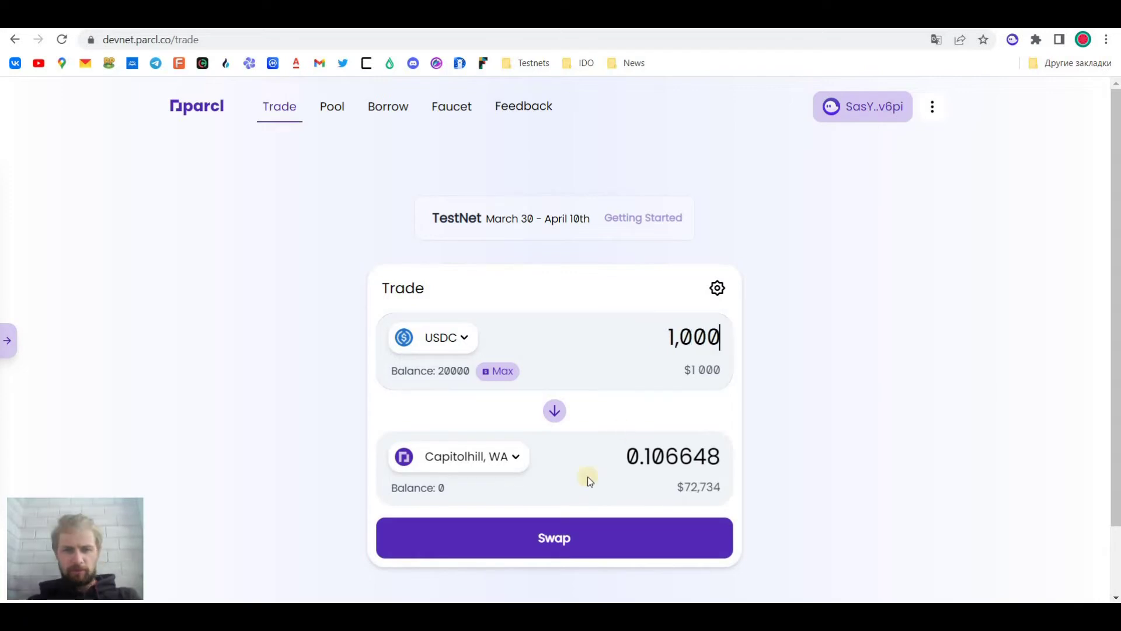
pyautogui.click(559, 547)
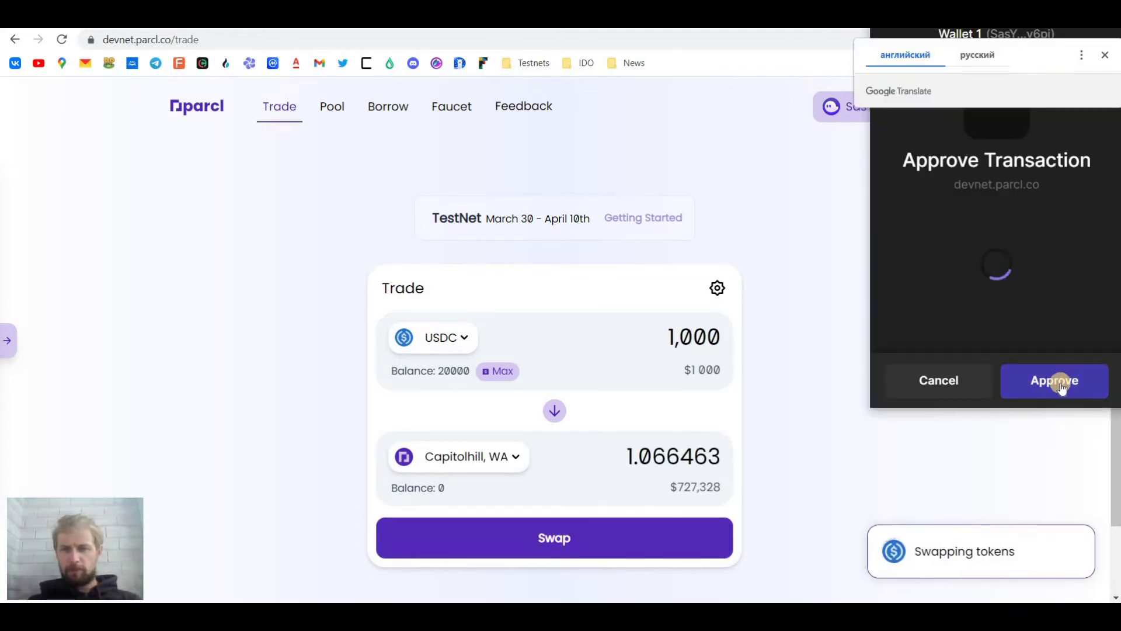
pyautogui.click(1066, 382)
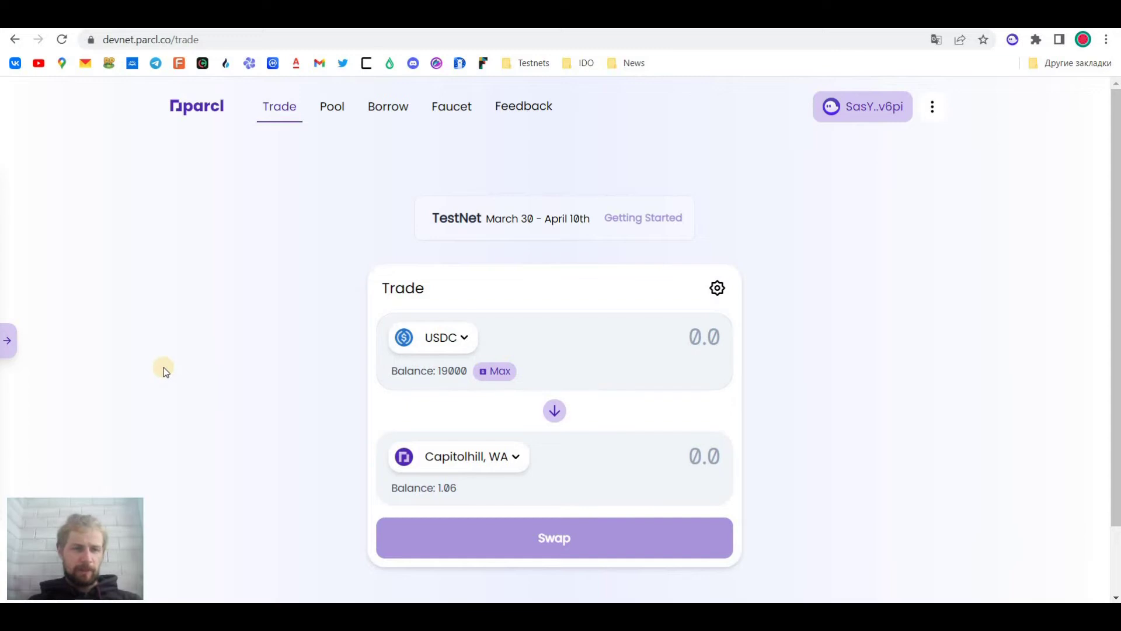
# Check Your Parcls, showing 1.06 SqFt Capitolhill, WA and 19000 USDC left
pyautogui.click(11, 342)
pyautogui.scroll(-1, 144, 306)
pyautogui.scroll(1, 117, 274)
pyautogui.scroll(-1, 129, 275)
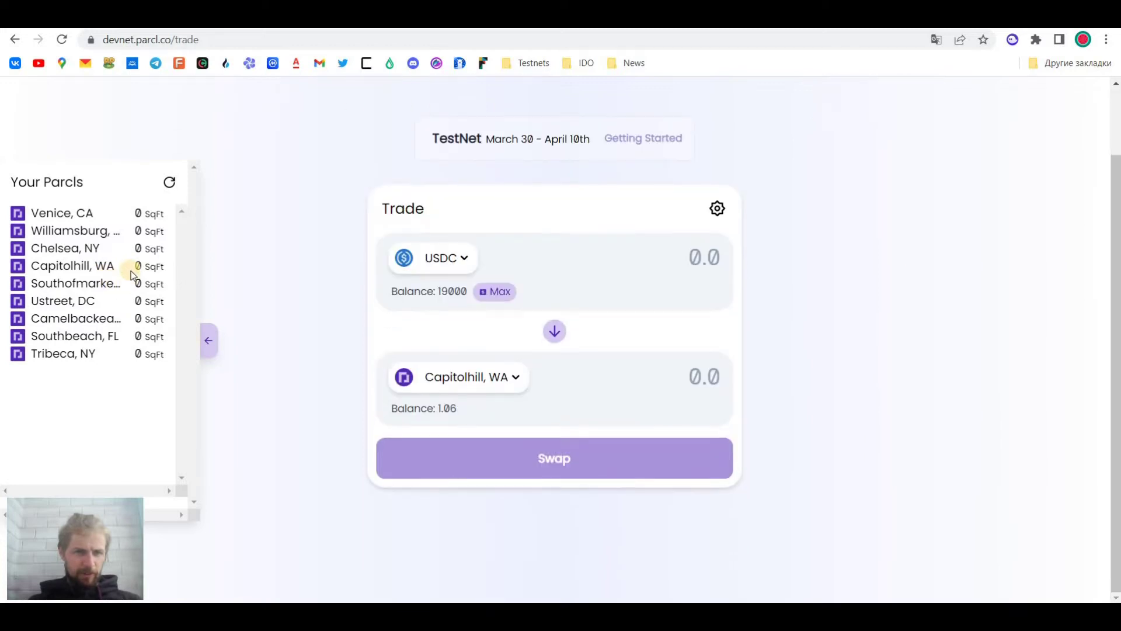
pyautogui.scroll(1, 137, 307)
pyautogui.scroll(1, 137, 307)
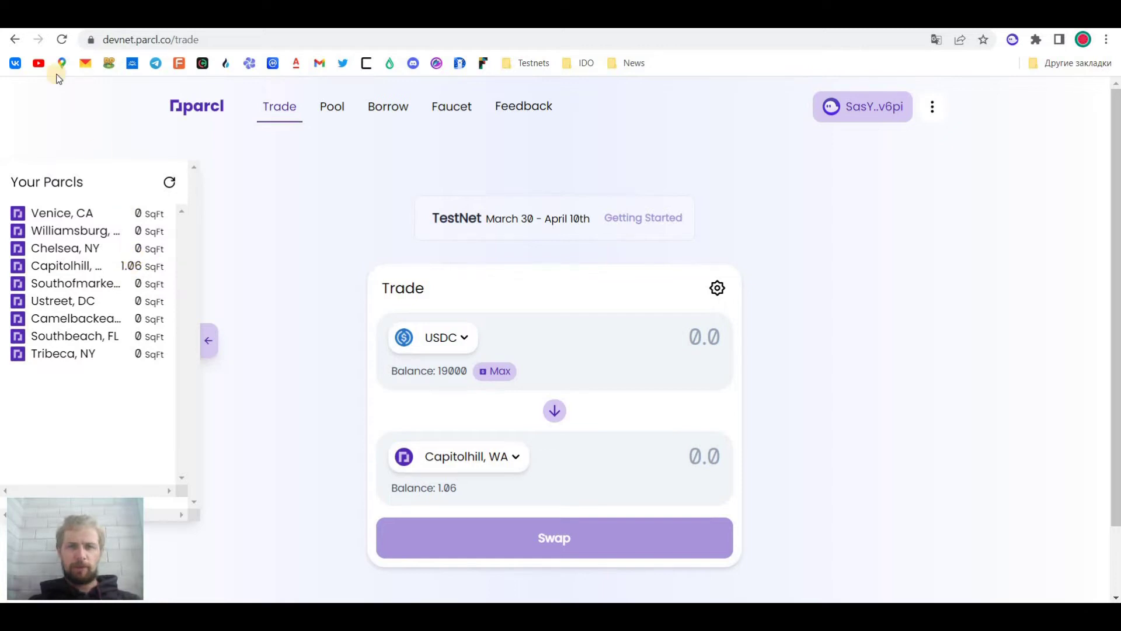
# Start a borrow vault on the Capitolhill, WA market from the Borrow page
pyautogui.click(392, 109)
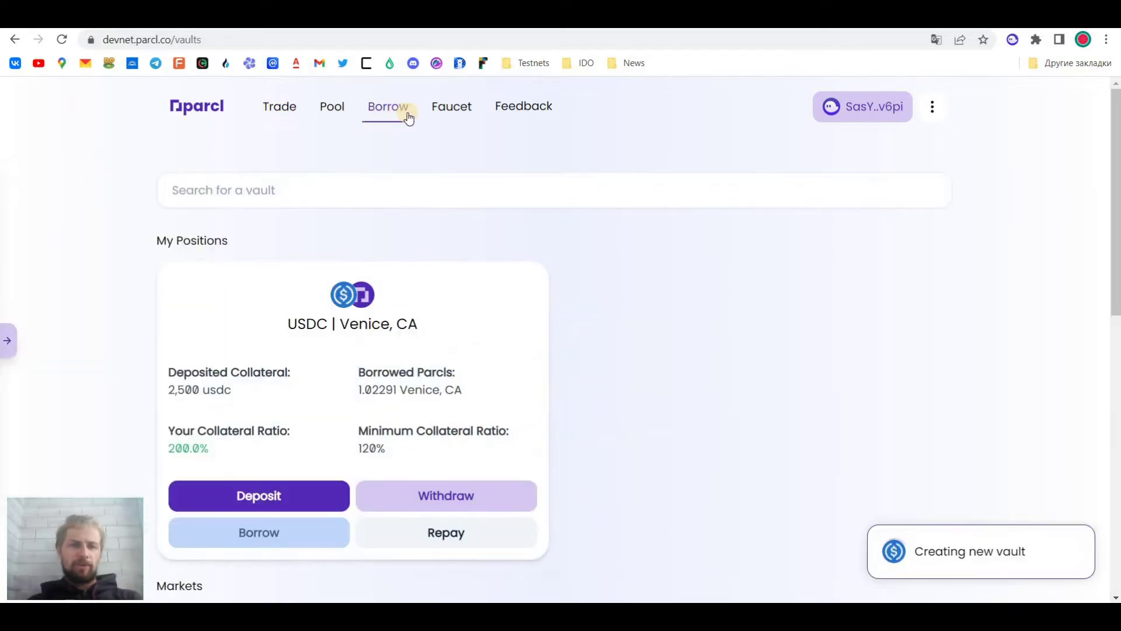
pyautogui.scroll(-4, 523, 366)
pyautogui.scroll(2, 527, 333)
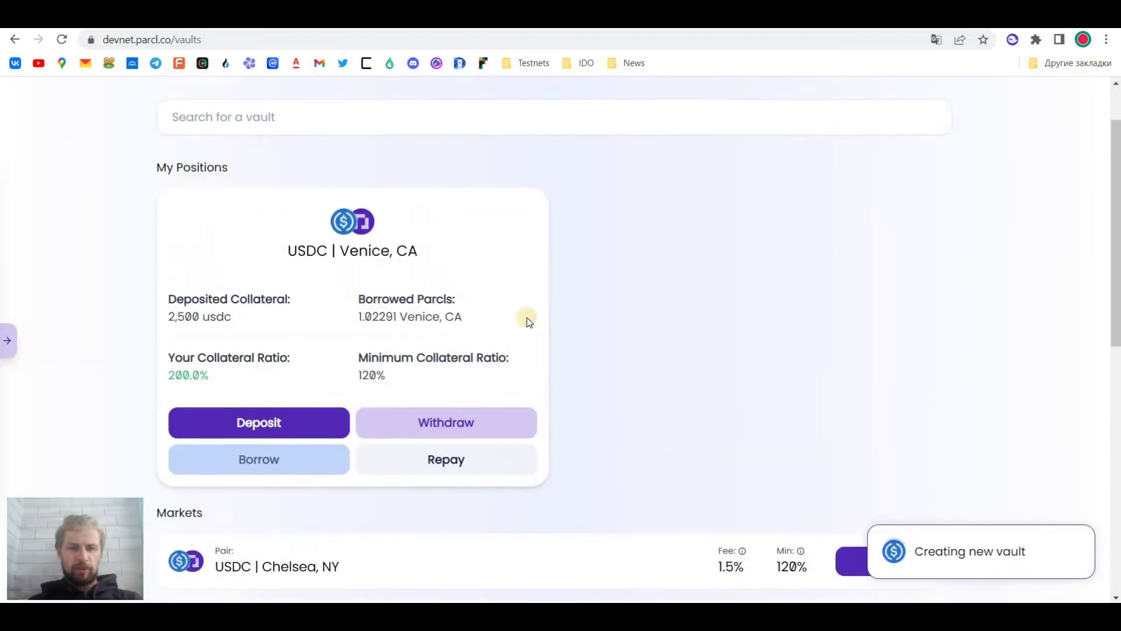
pyautogui.scroll(-2, 560, 359)
pyautogui.scroll(-6, 559, 359)
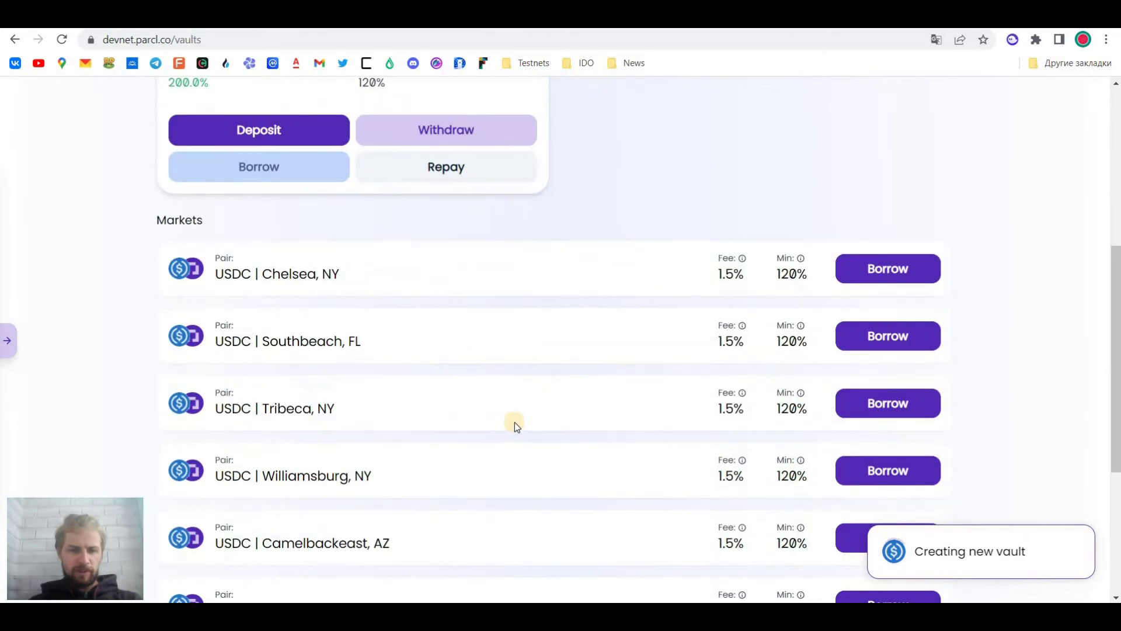
pyautogui.scroll(-2, 417, 443)
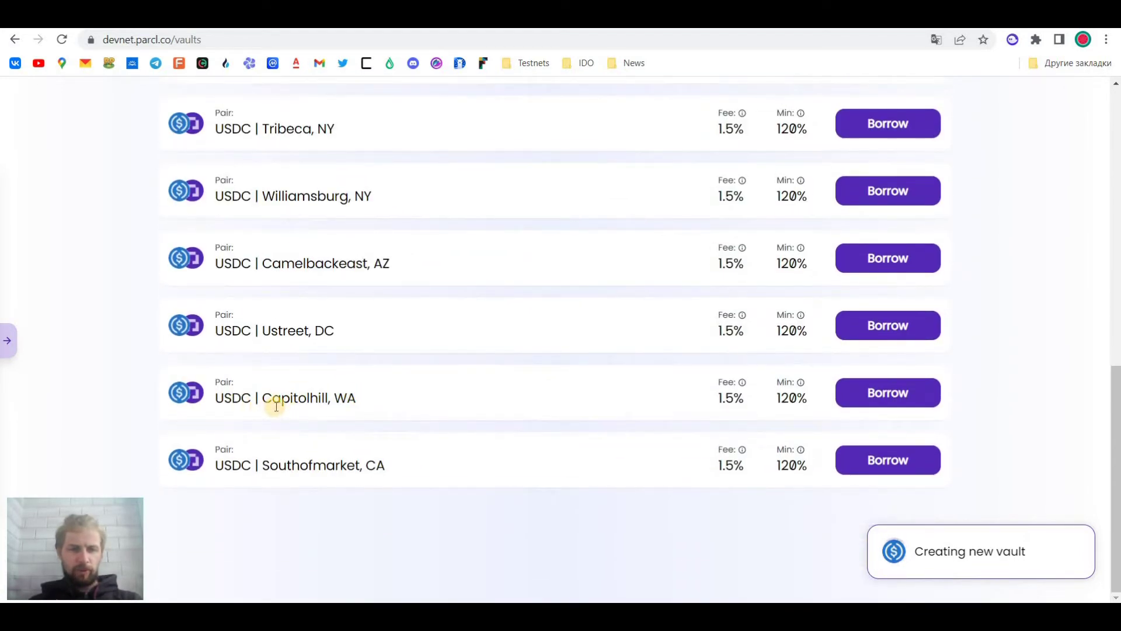
pyautogui.click(881, 393)
# Deposit 2,500 USDC collateral at 200%, borrowing 1.83284 Capitolhill, and approve in Phantom
pyautogui.click(552, 286)
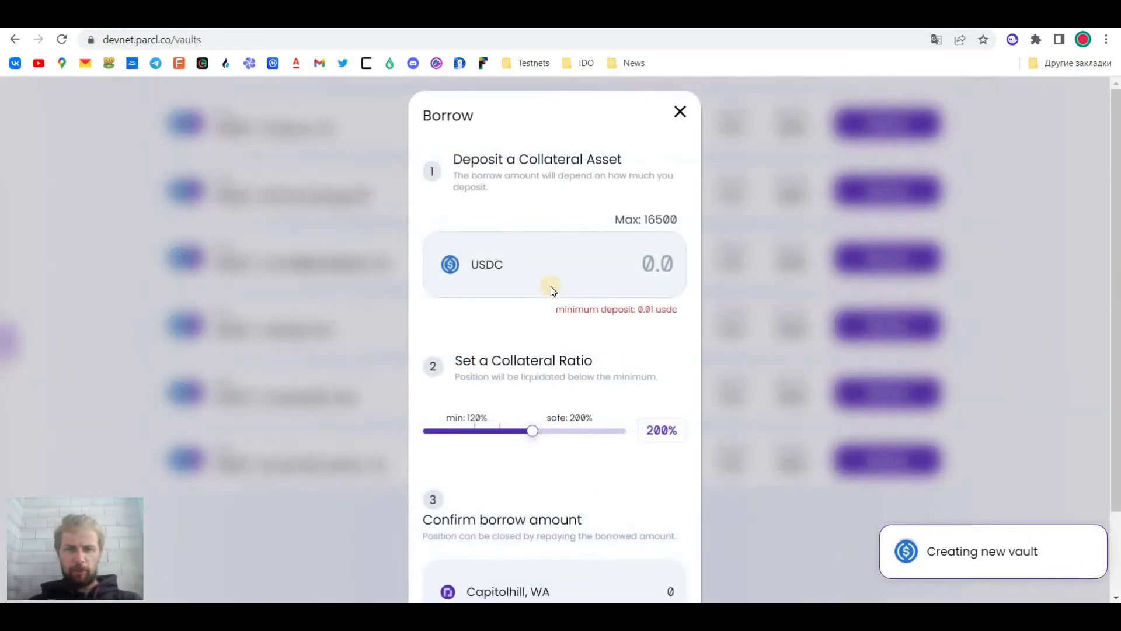
pyautogui.write('2,500')
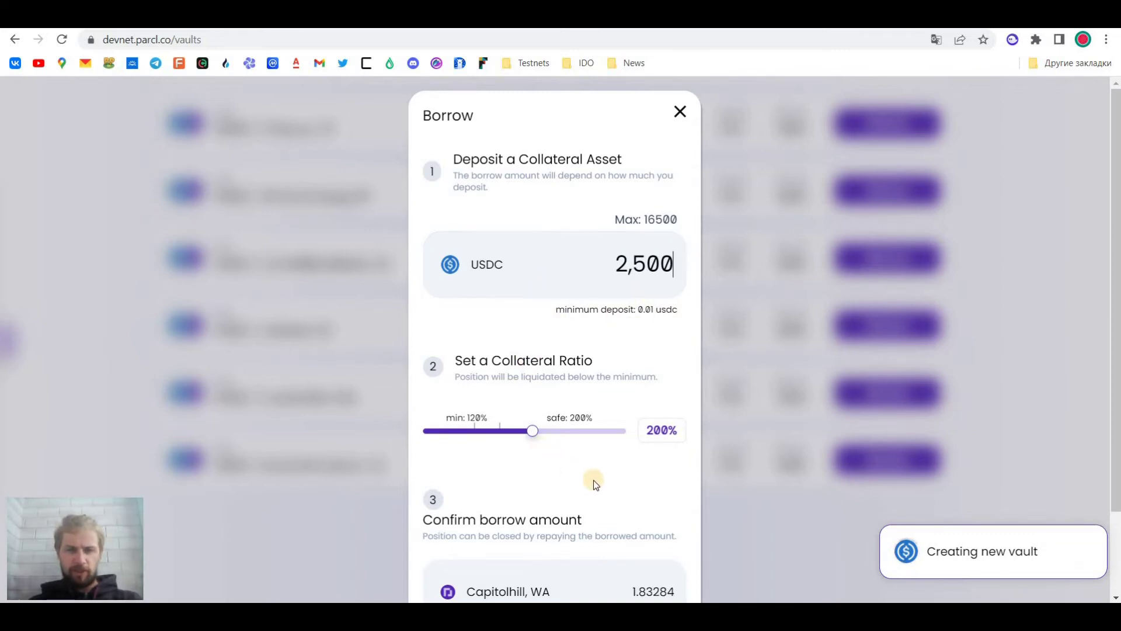
pyautogui.scroll(-2, 595, 484)
pyautogui.click(543, 558)
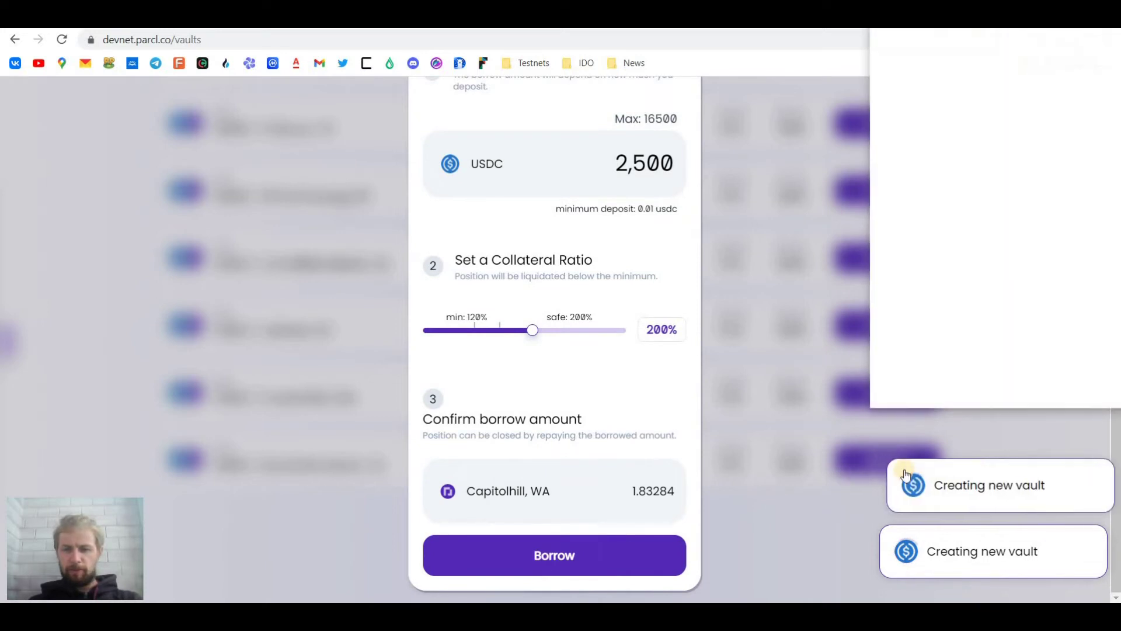
pyautogui.click(1046, 392)
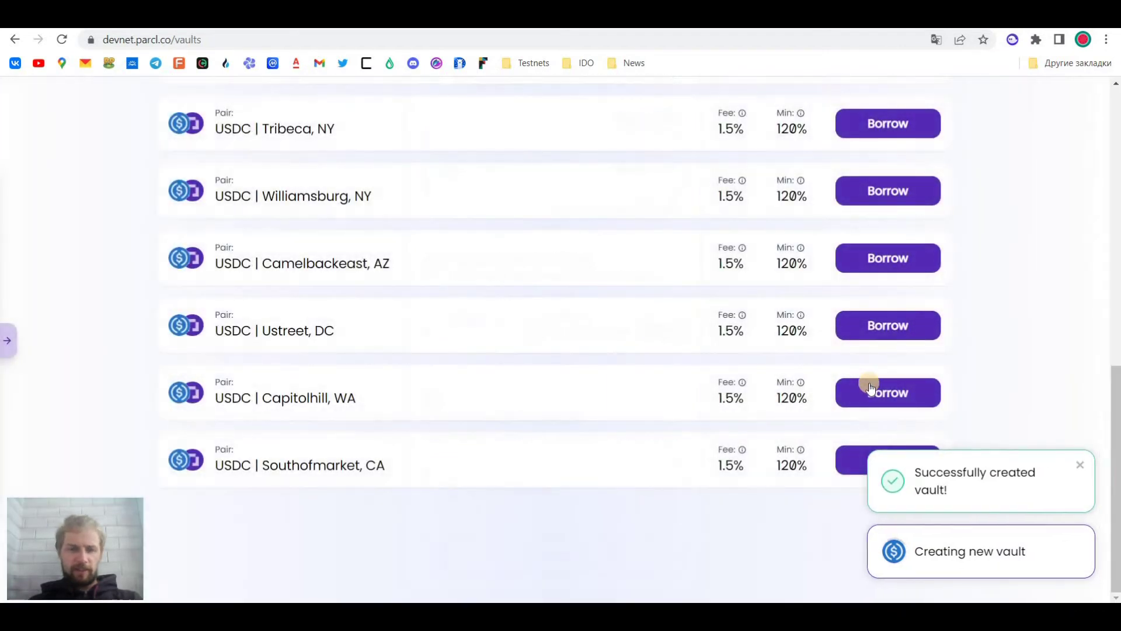
pyautogui.scroll(10, 563, 412)
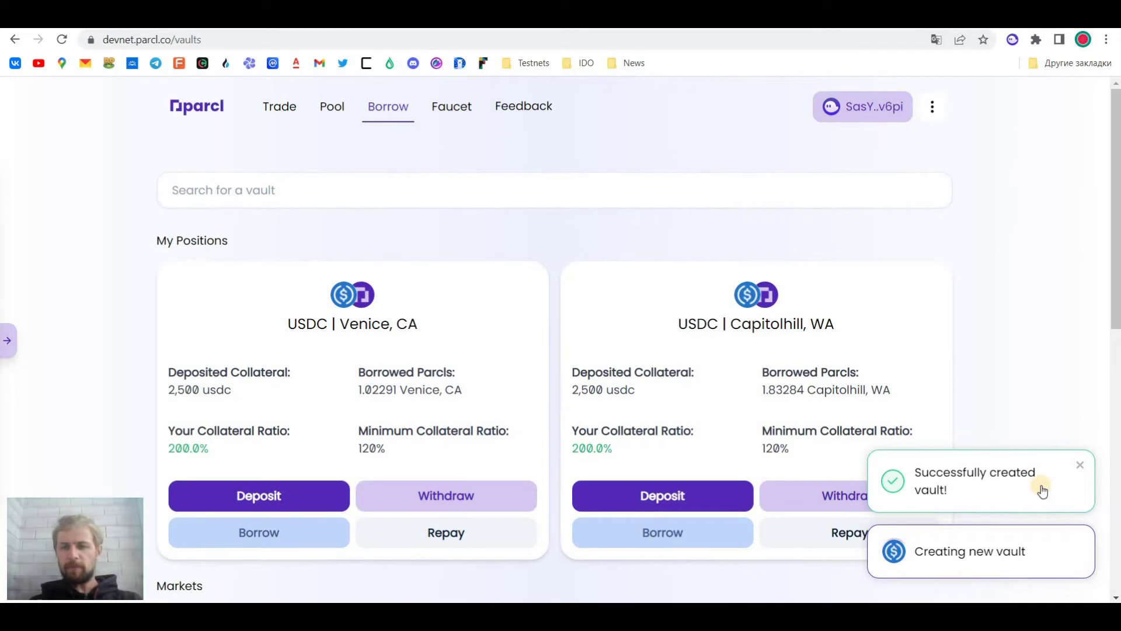
# Deposit 1,000 USDC and 1.069525 Capitolhill into the USDC | Capitolhill, WA pool, approved in Phantom
pyautogui.click(337, 114)
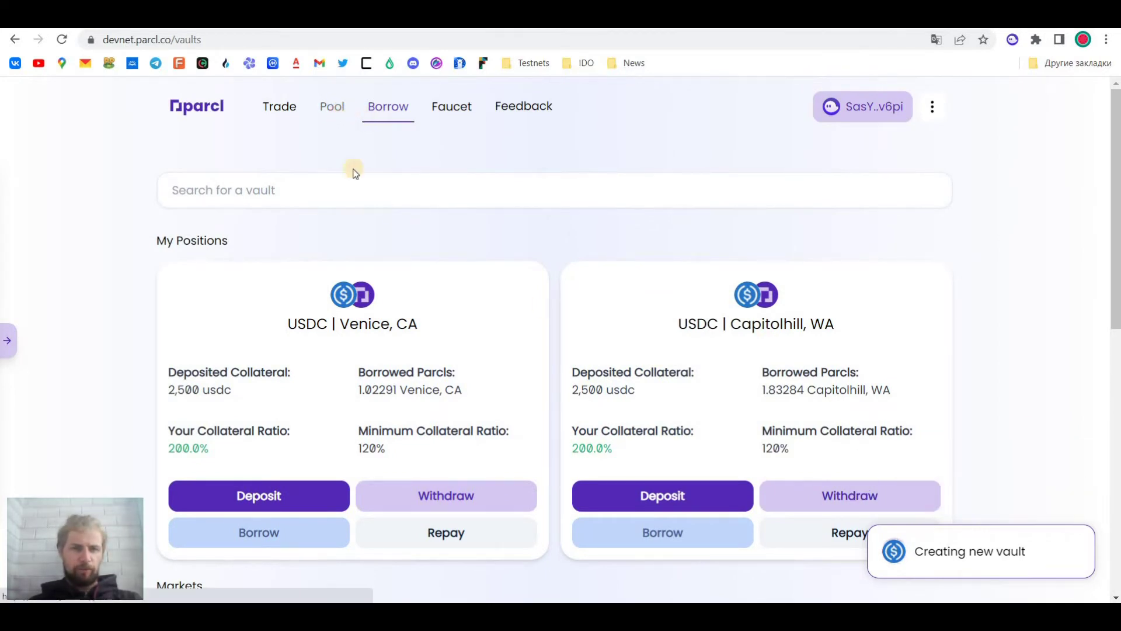
pyautogui.scroll(-4, 508, 383)
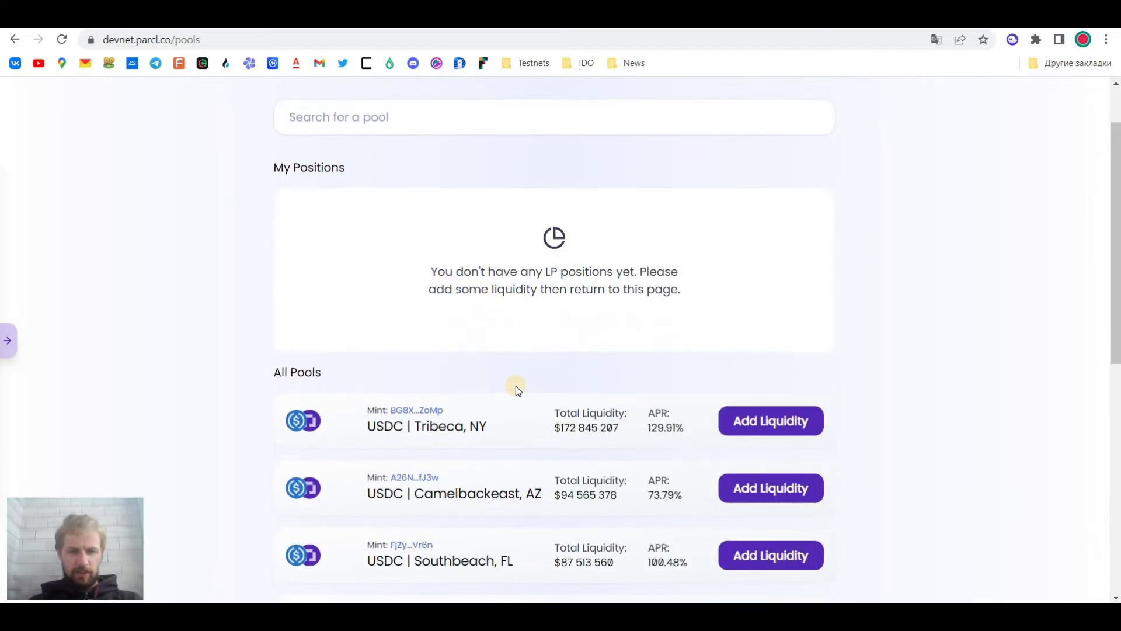
pyautogui.scroll(-5, 495, 404)
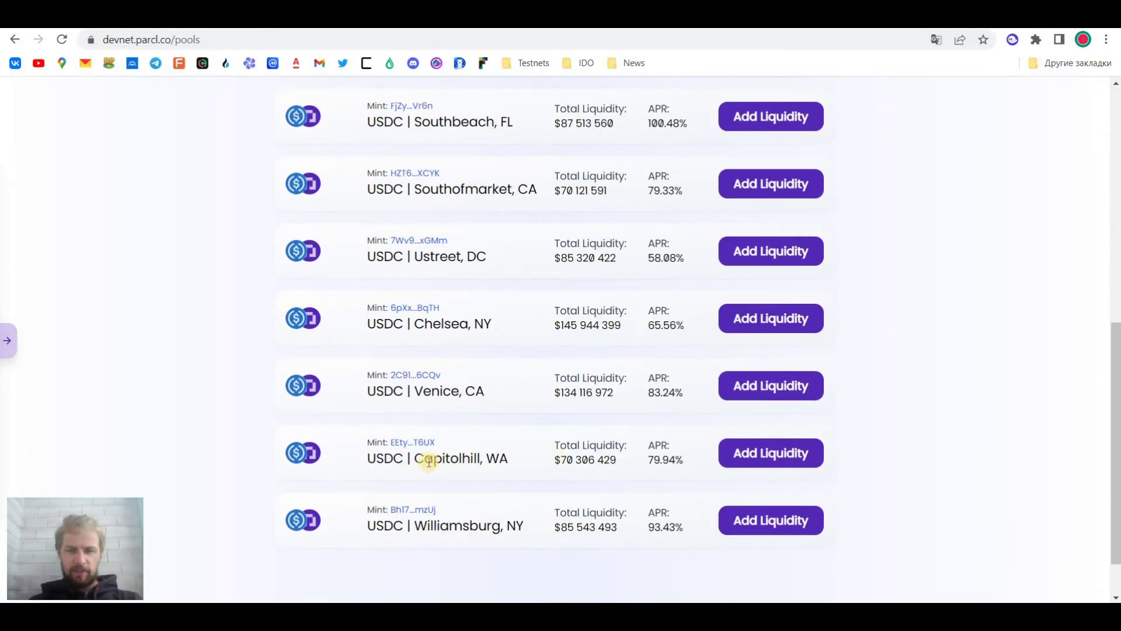
pyautogui.click(430, 454)
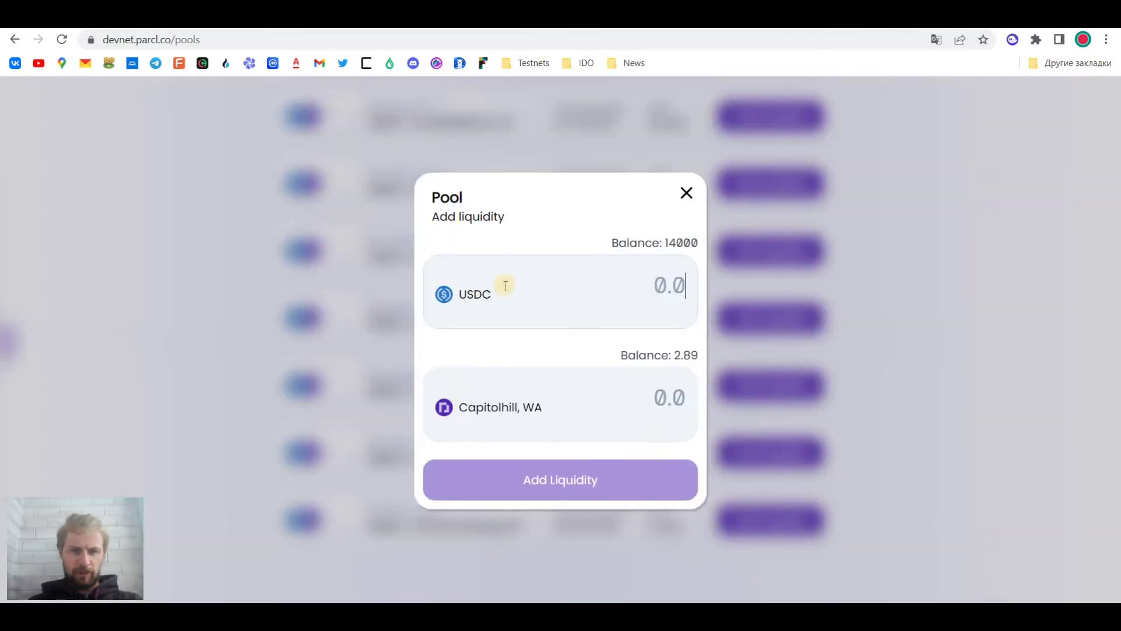
pyautogui.write('2')
pyautogui.press('BackSpace')
pyautogui.write('1,000')
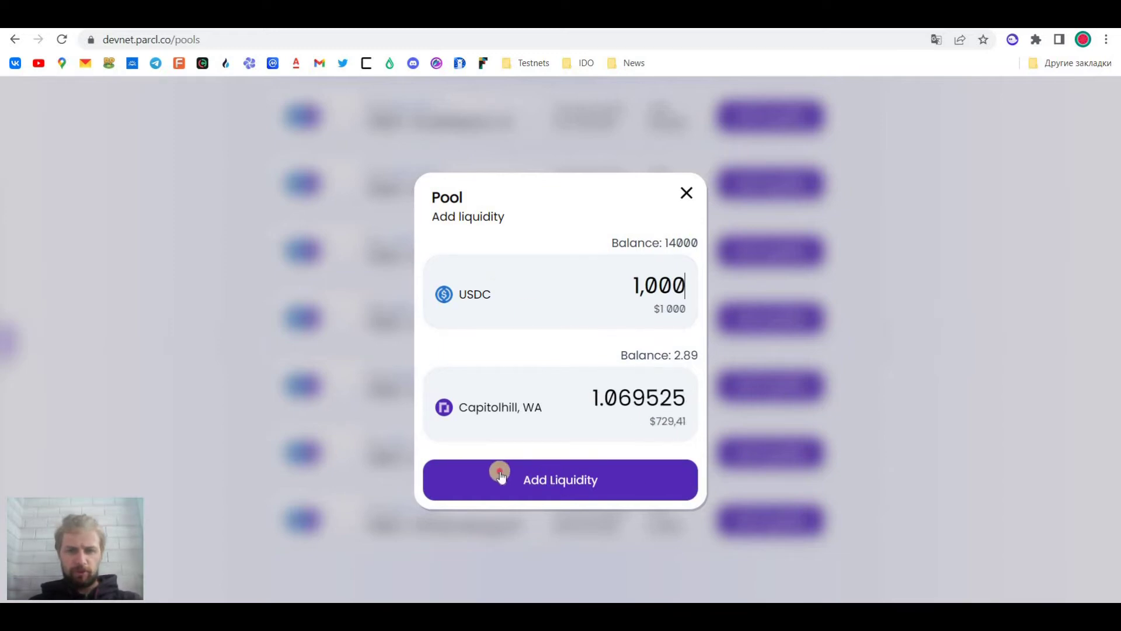
pyautogui.click(540, 479)
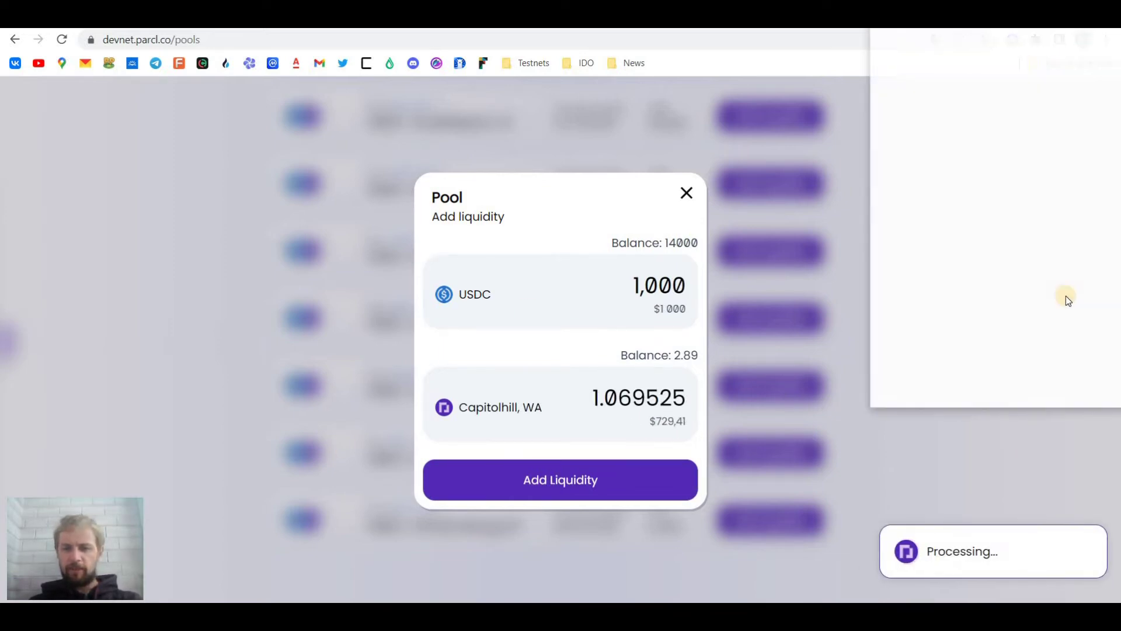
pyautogui.click(1060, 386)
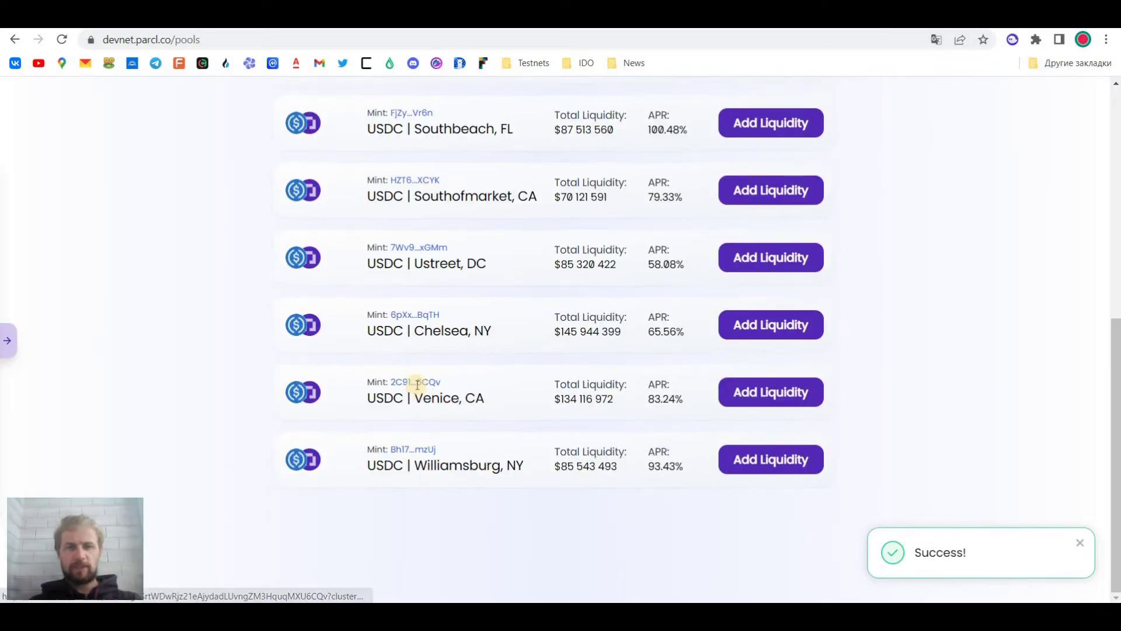
pyautogui.scroll(8, 418, 388)
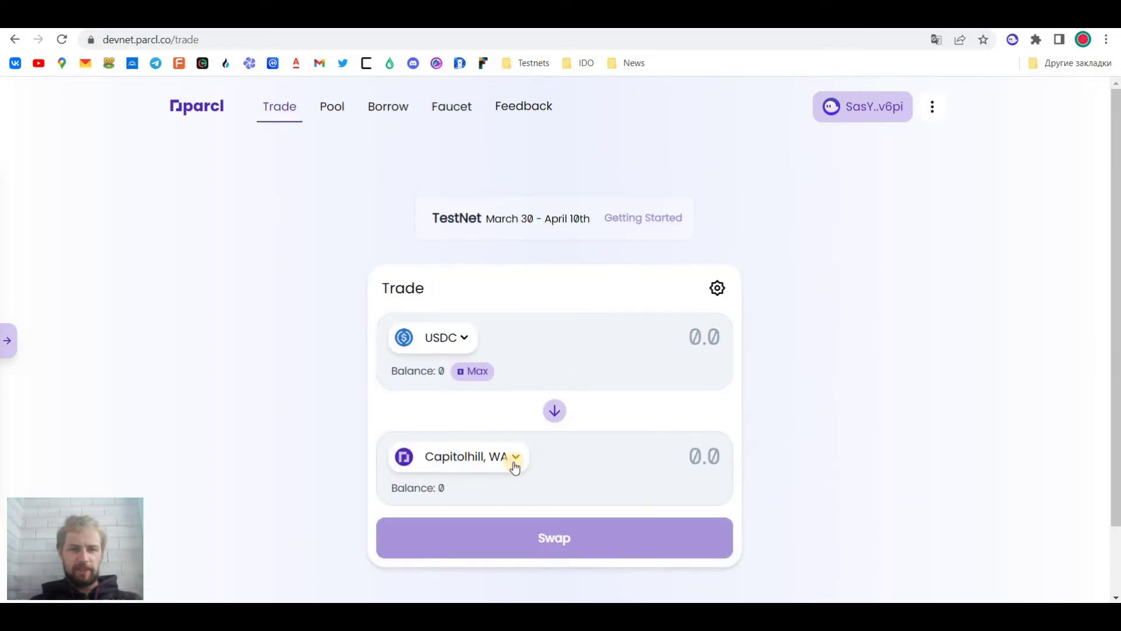
# Dismiss the Trade page's Select a token dialog and go to the TestNet Feedback page
pyautogui.click(498, 458)
pyautogui.scroll(-1, 477, 432)
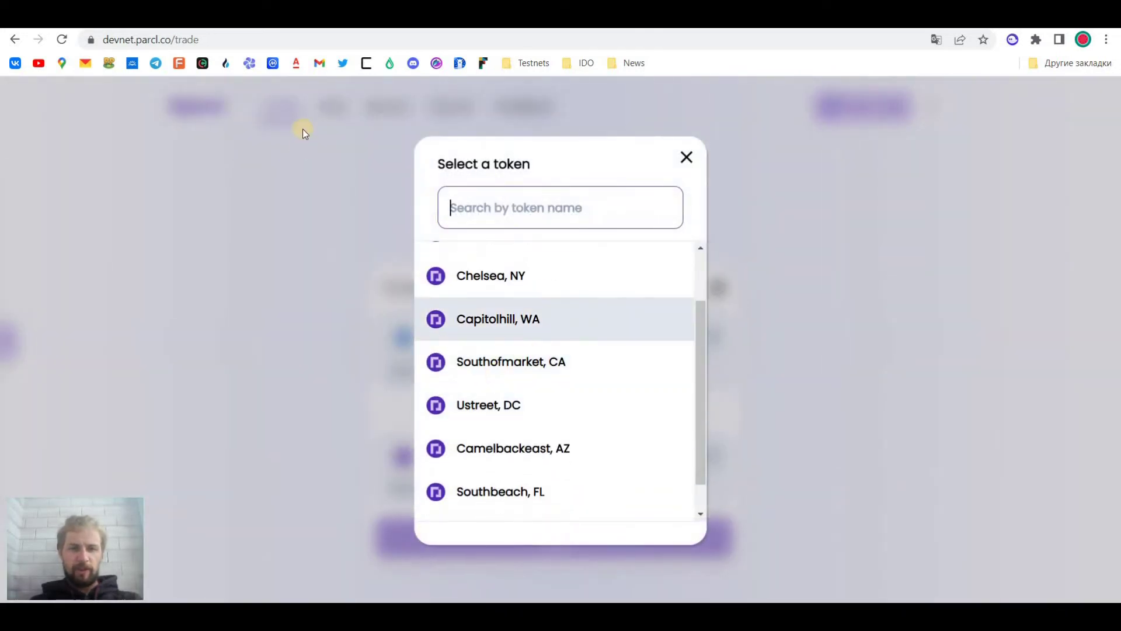
pyautogui.click(432, 131)
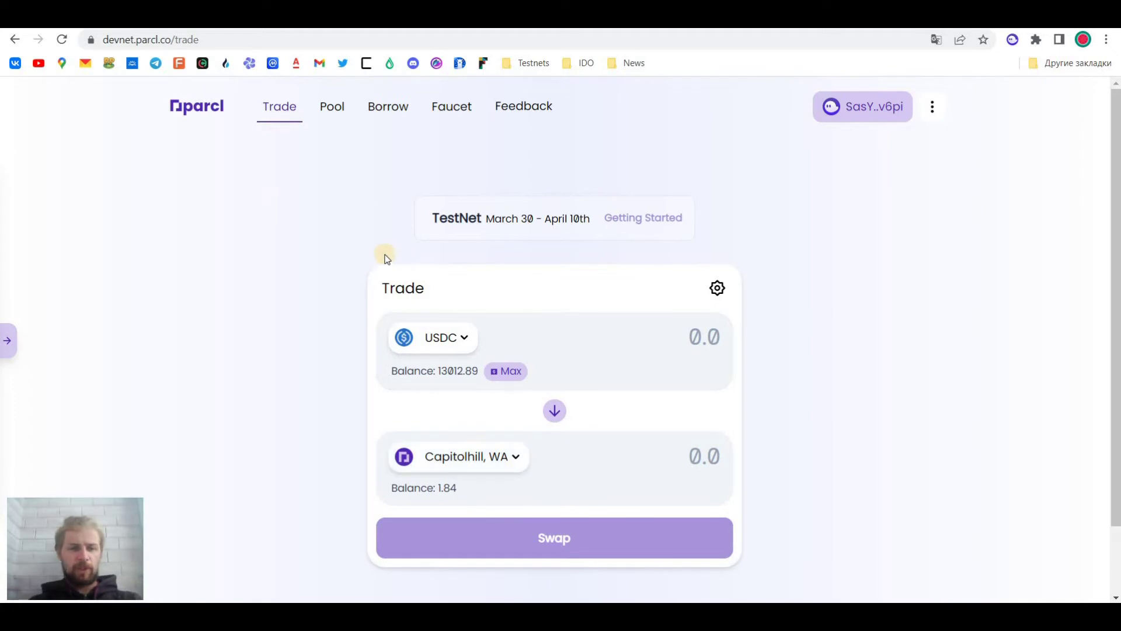
pyautogui.click(525, 108)
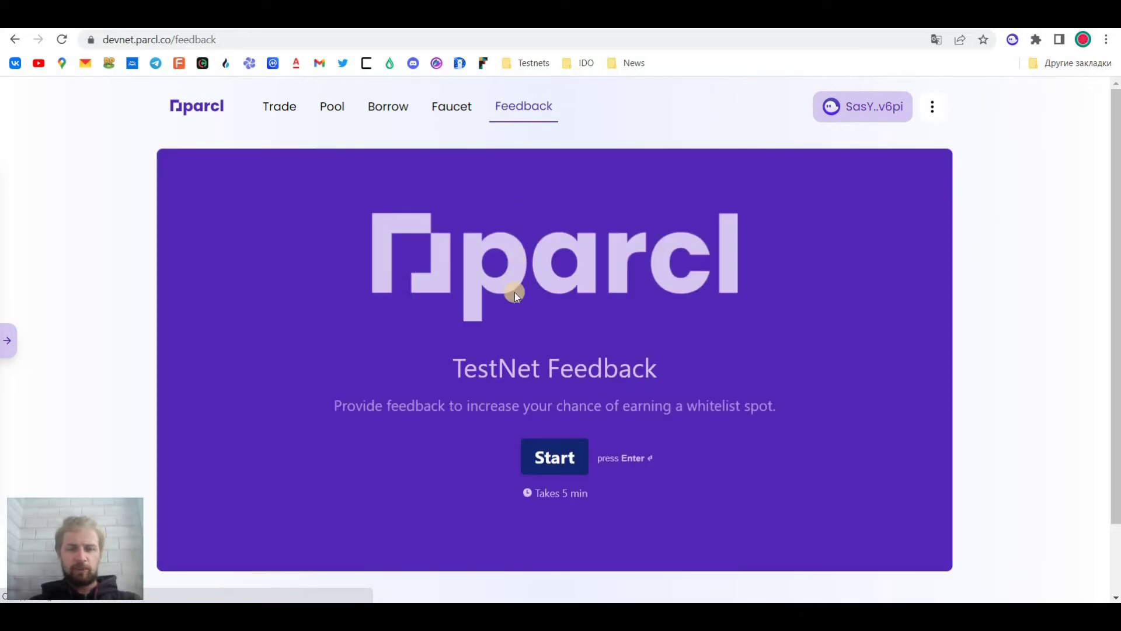
# Start the feedback survey and paste your Discord name as the first answer
pyautogui.scroll(-1, 591, 363)
pyautogui.click(552, 377)
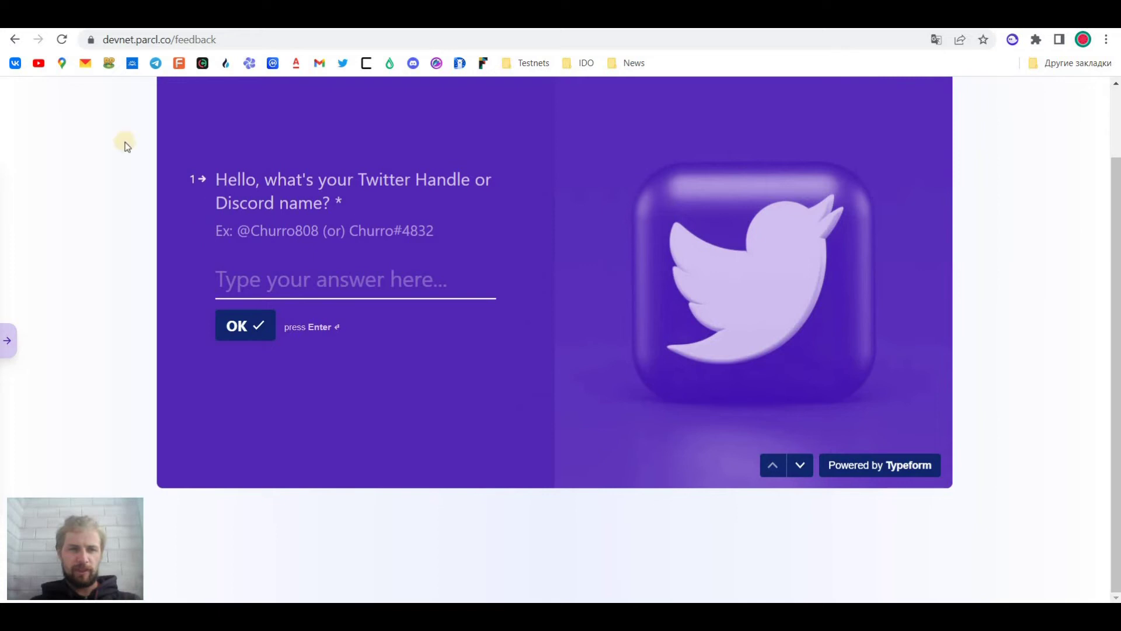
pyautogui.click(302, 278)
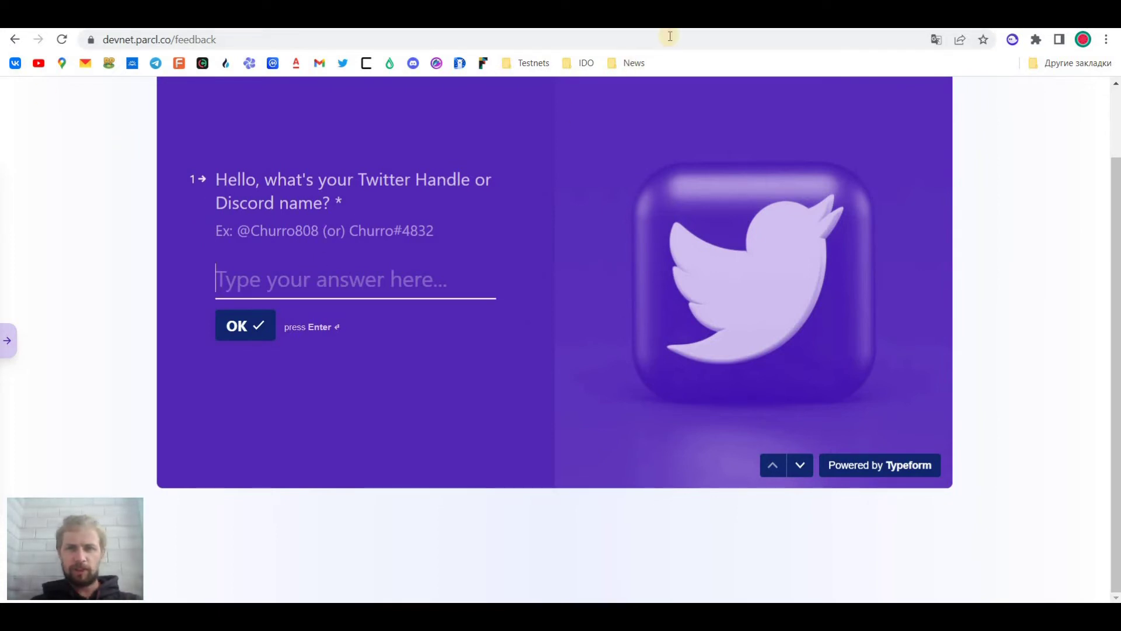
pyautogui.hotkey('ctrl', 'Tab')
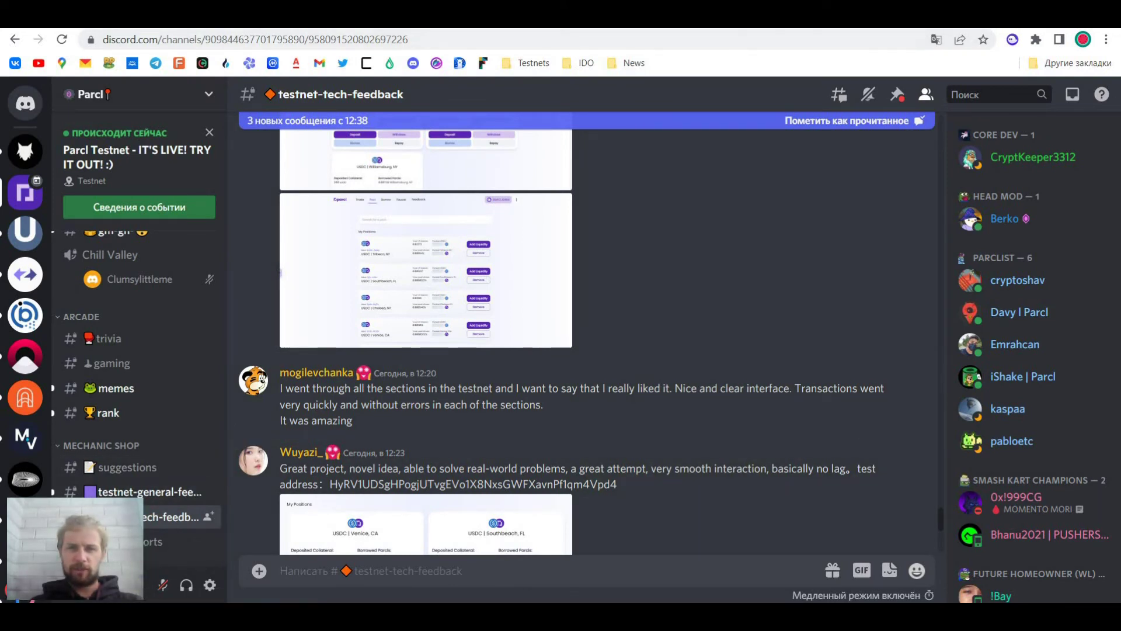
pyautogui.hotkey('ctrl', 'Tab')
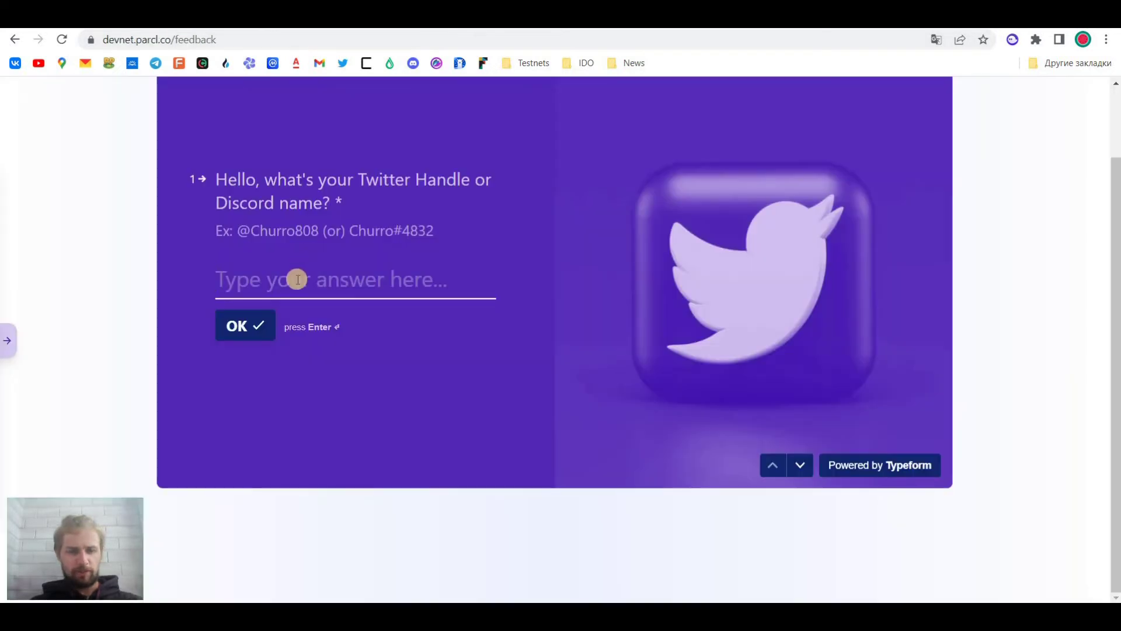
pyautogui.write('Botticelli92#2080')
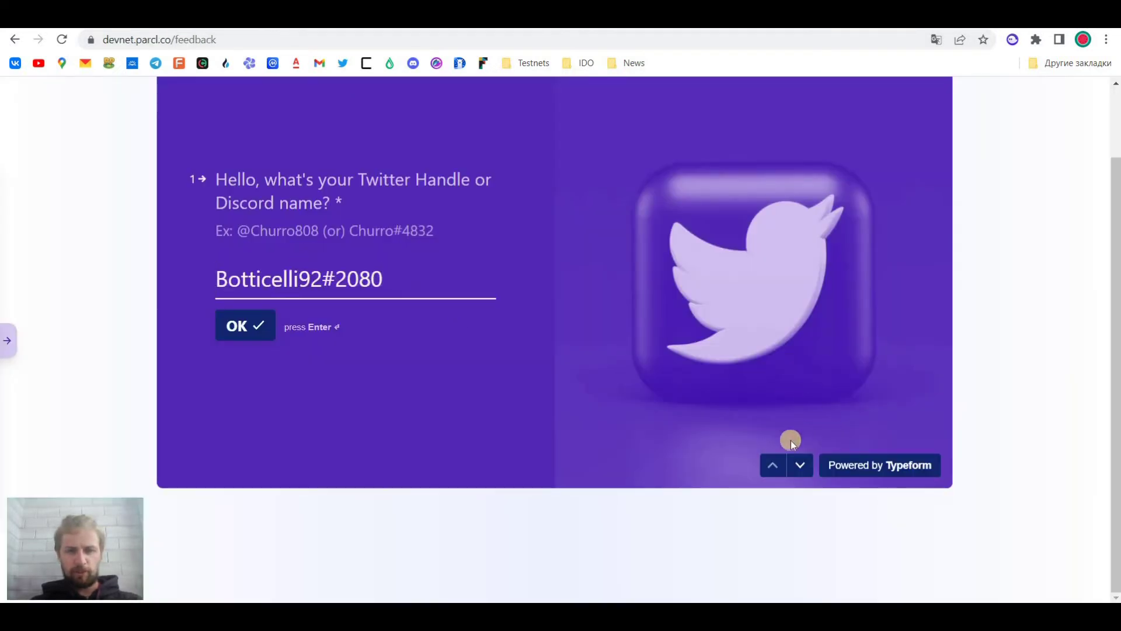
pyautogui.click(253, 326)
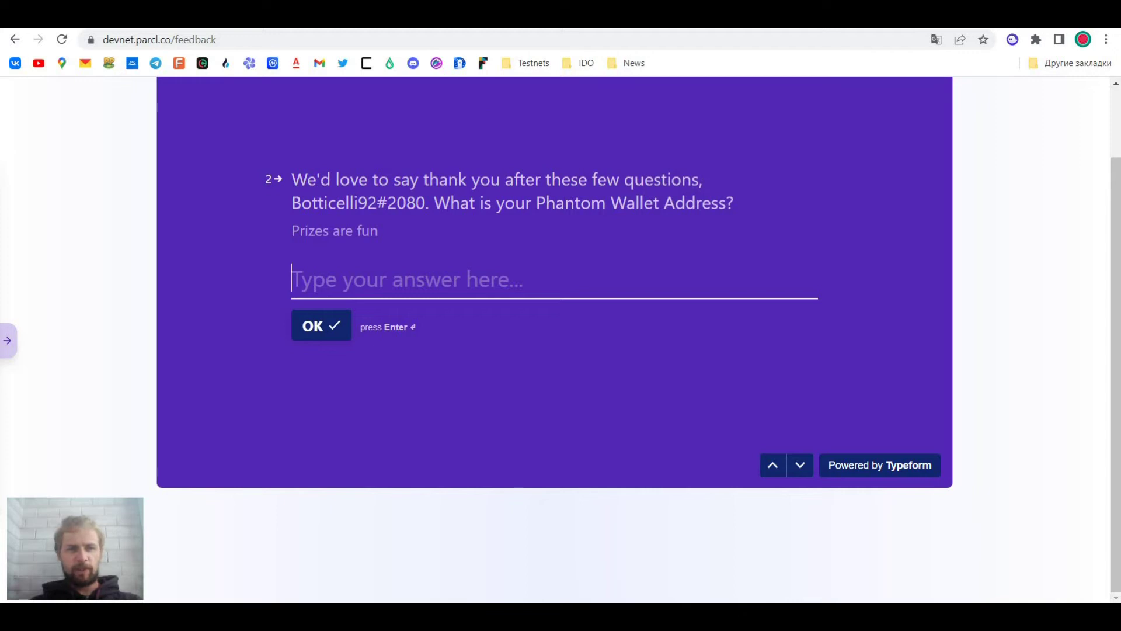
# Copy the wallet address from Phantom and paste it as the second answer
pyautogui.click(1013, 39)
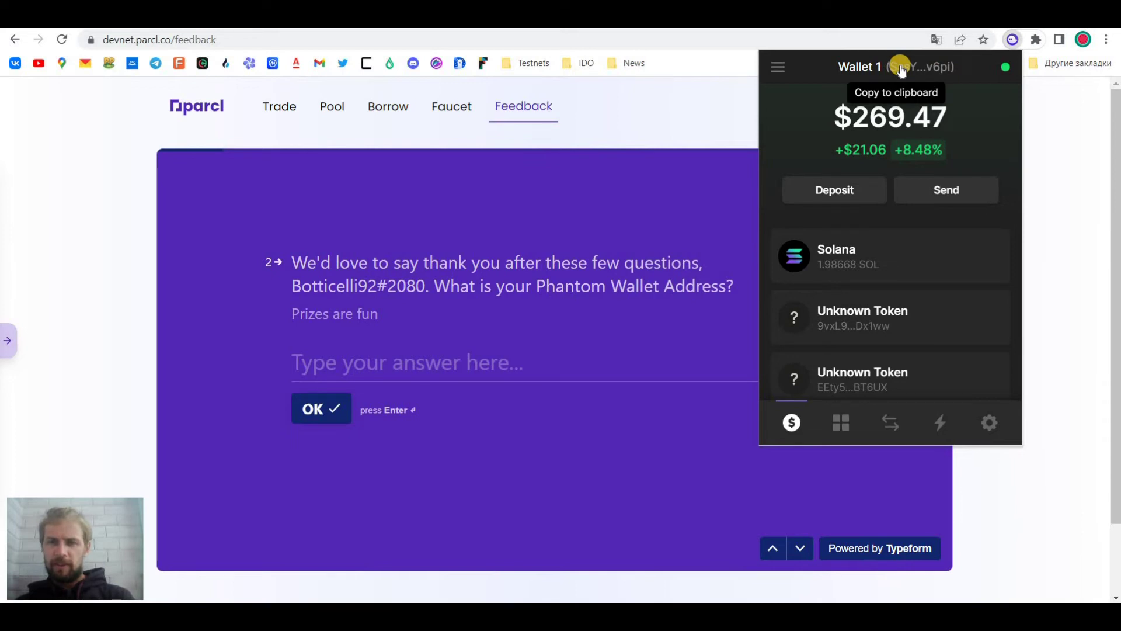
pyautogui.click(332, 363)
pyautogui.write('SasY17csEPgyLLmvYcA1T6d87jUsYJjuzuJEq6pv6pi')
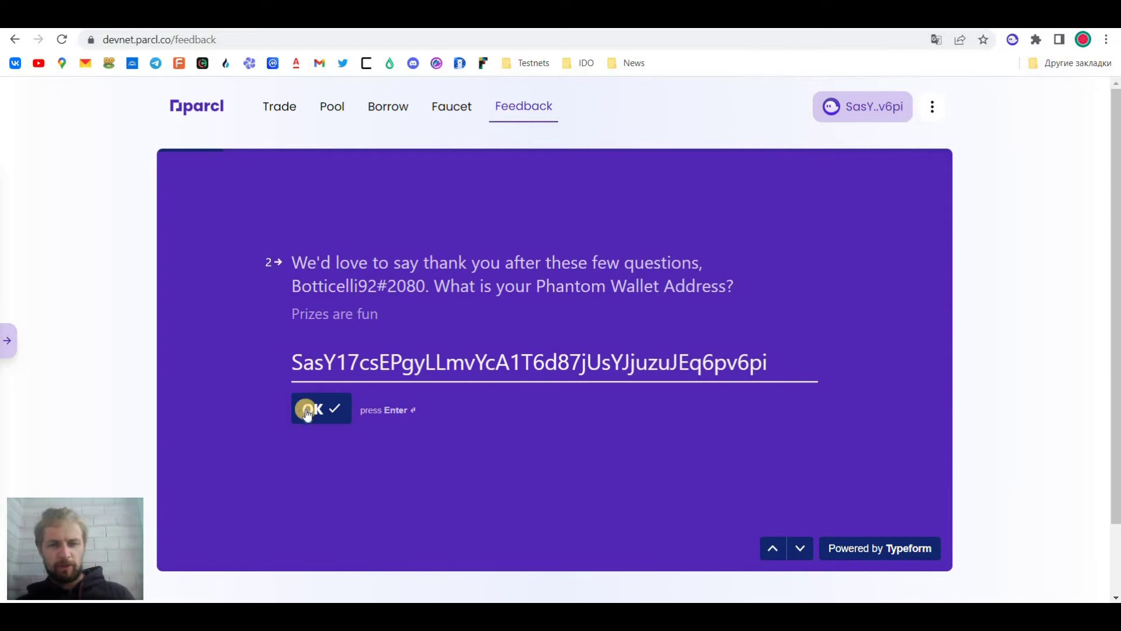
pyautogui.click(321, 407)
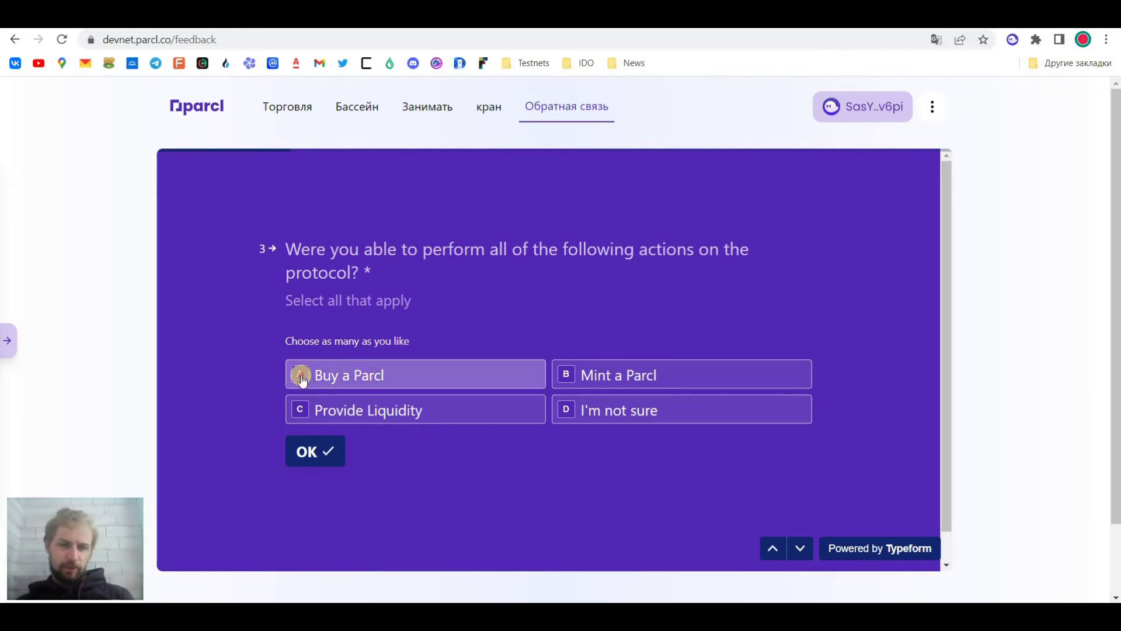
# Tick Buy a Parcl, Mint a Parcl and Provide Liquidity for question 3
pyautogui.click(539, 375)
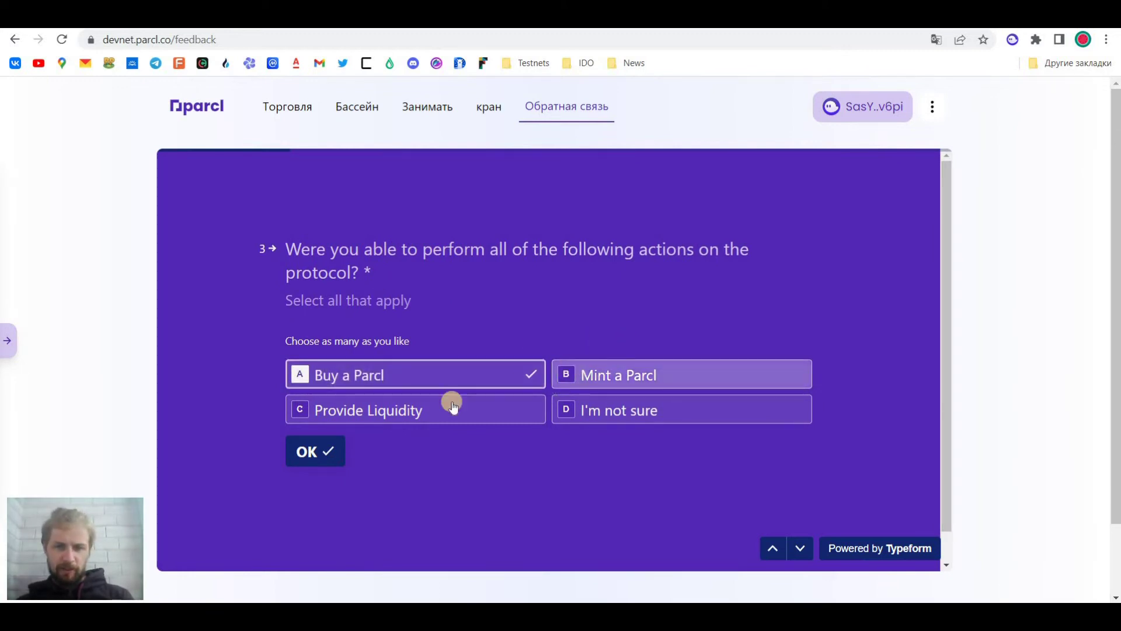
pyautogui.press('b')
pyautogui.click(302, 409)
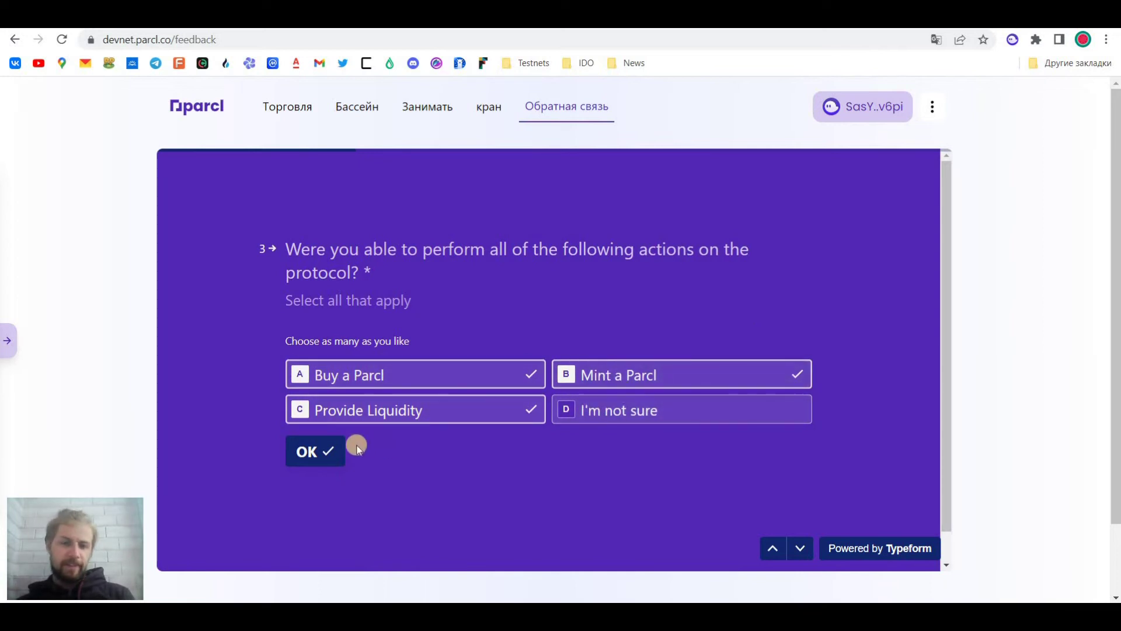
pyautogui.click(325, 447)
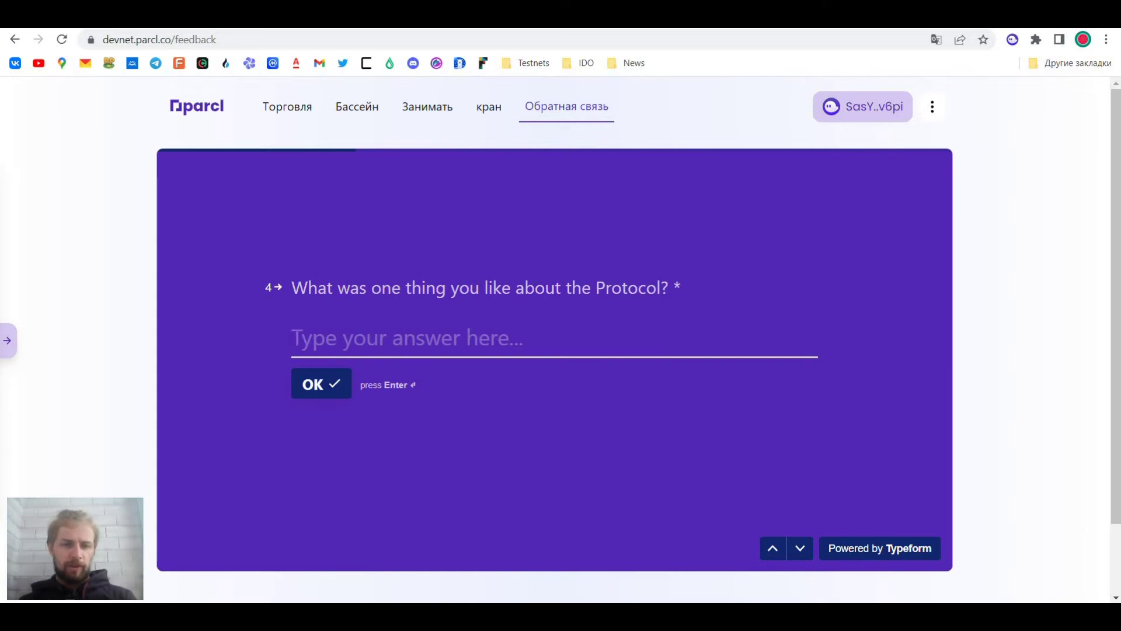
# Paste a comment praising the idea for question 4 and 'i liked everything' for question 5
pyautogui.hotkey('ctrl', 'v')
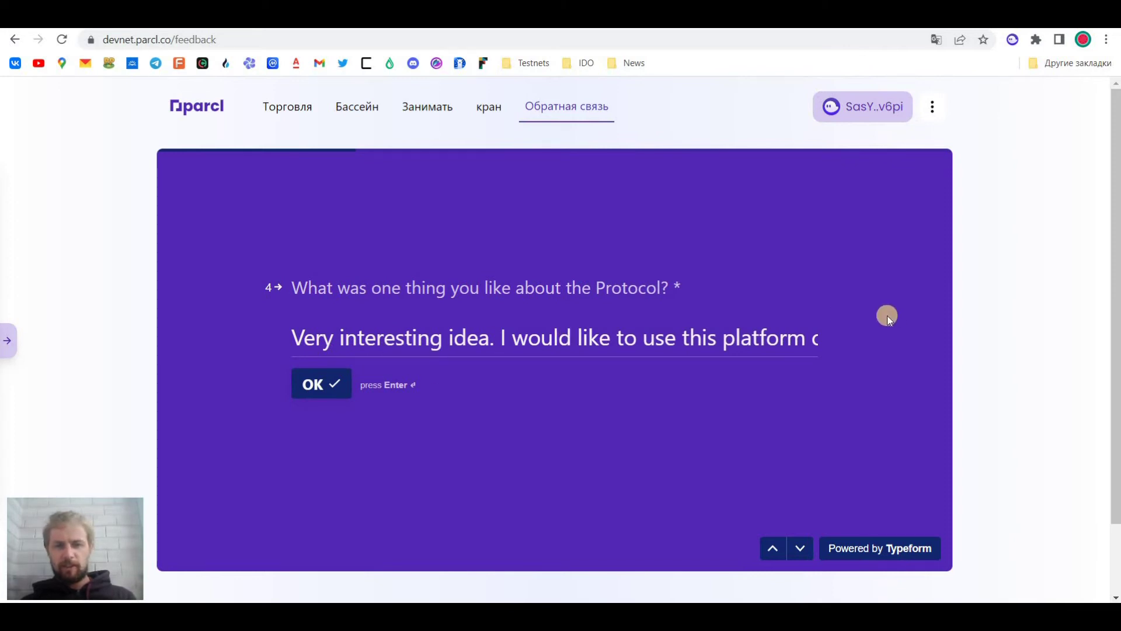
pyautogui.click(322, 385)
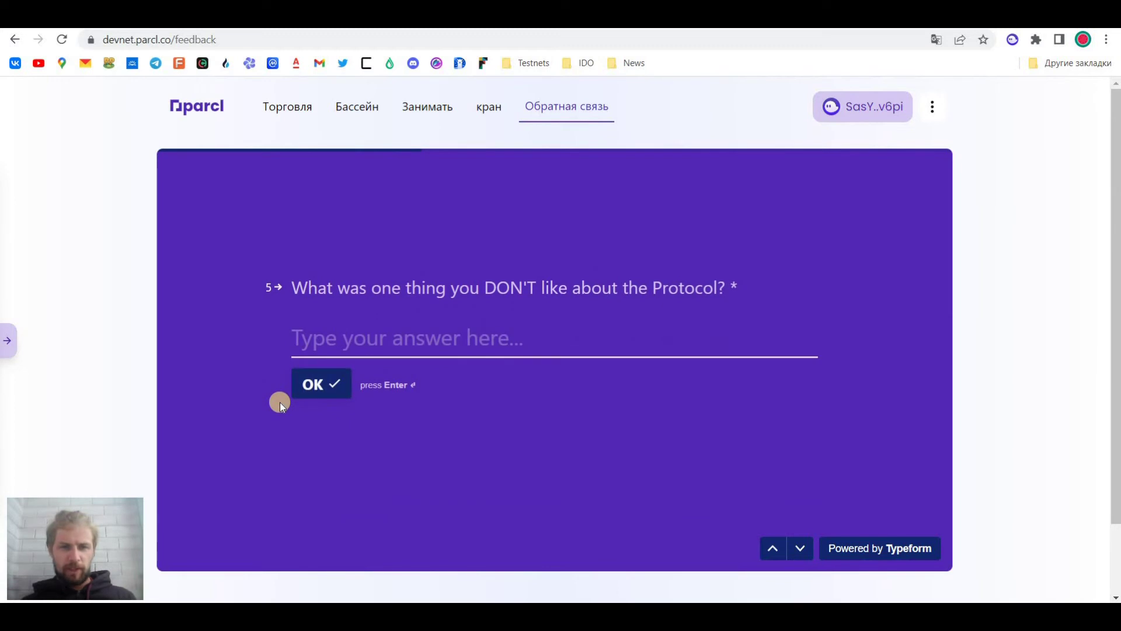
pyautogui.click(407, 340)
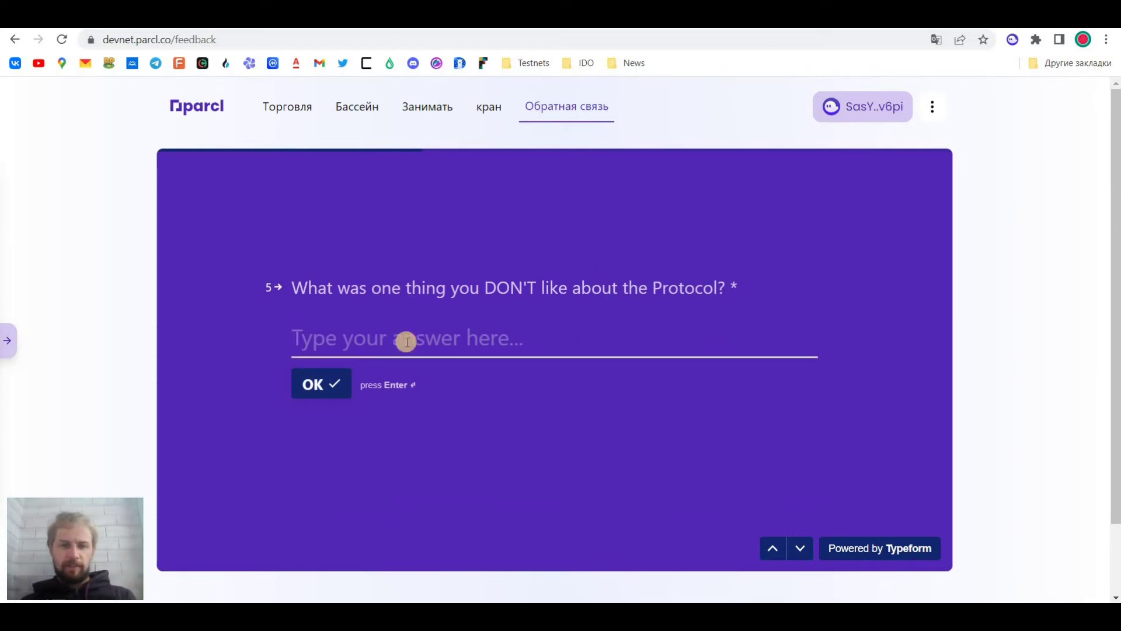
pyautogui.write('i liked everything')
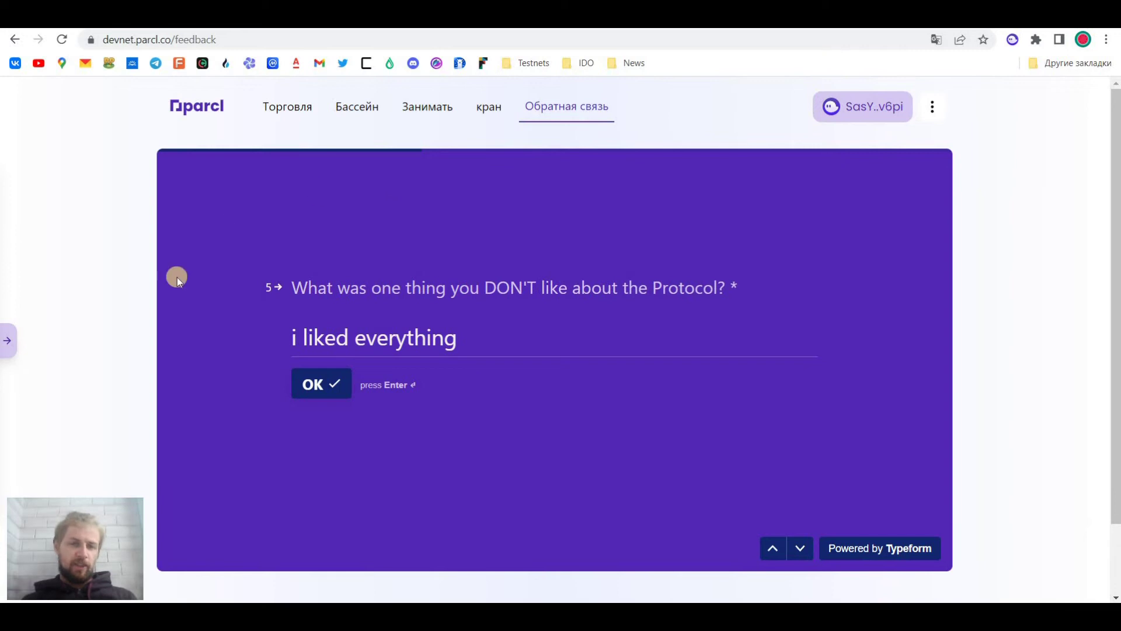
pyautogui.click(346, 396)
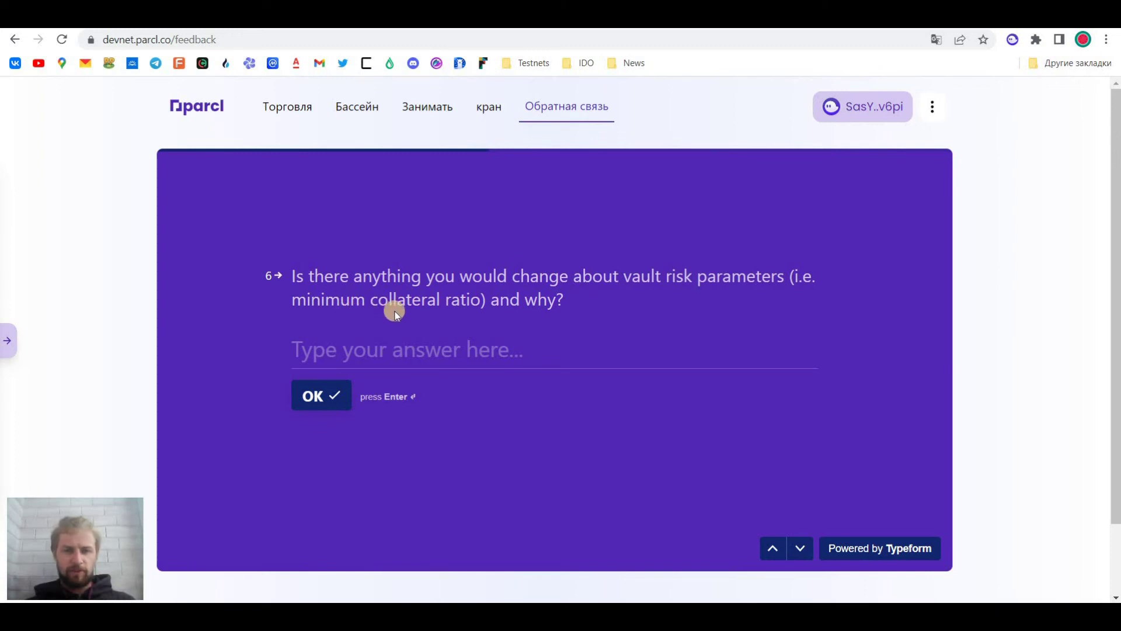
# Answer question 6 with 'nothing' and advance to question 7
pyautogui.click(514, 352)
pyautogui.write('nothing')
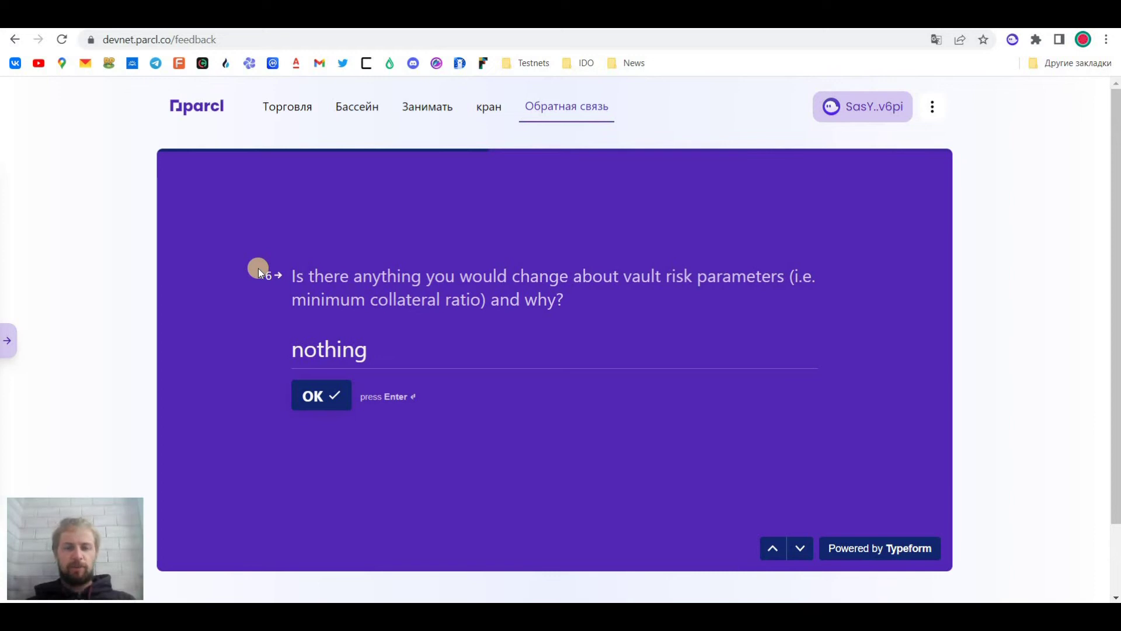
pyautogui.click(345, 397)
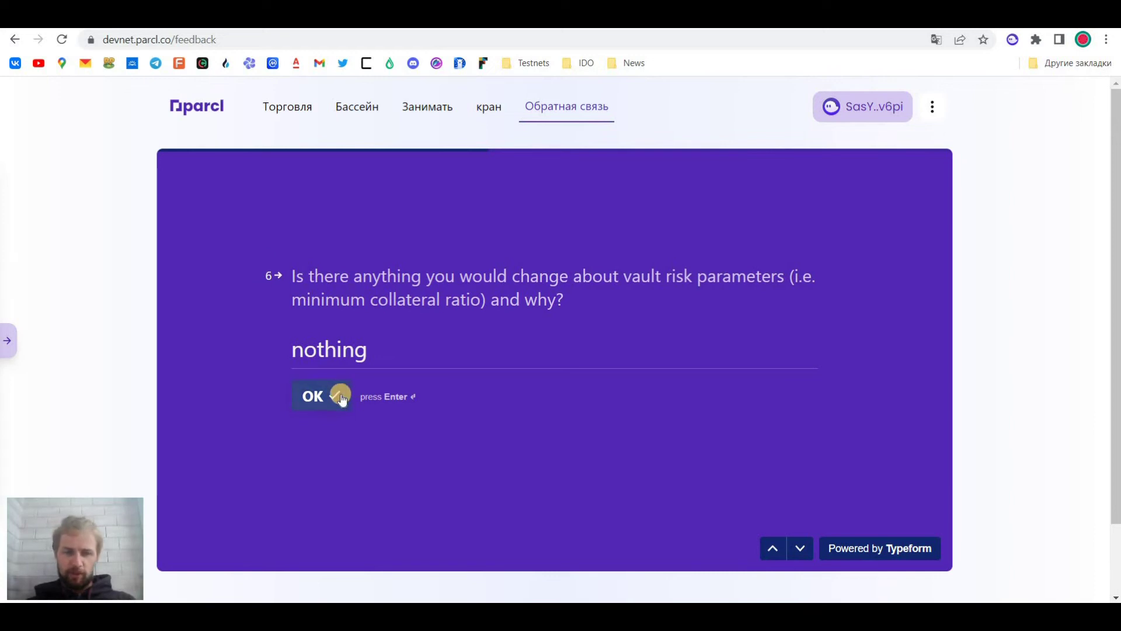
pyautogui.click(341, 397)
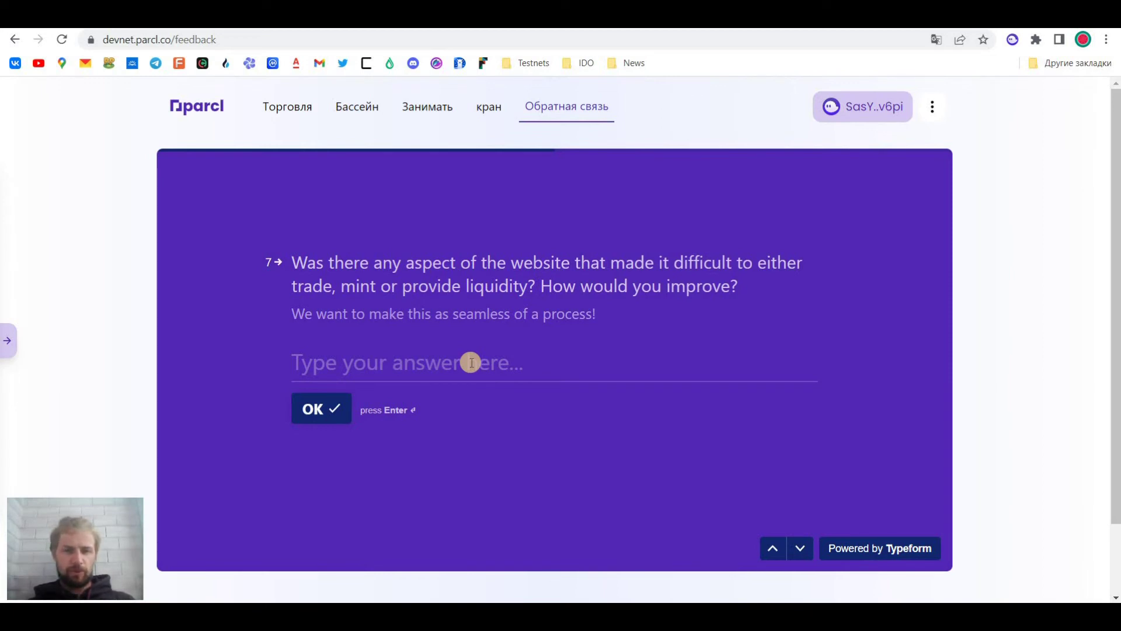
# Skip questions 7 and 8 and answer 'yes' to question 9
pyautogui.press('Return')
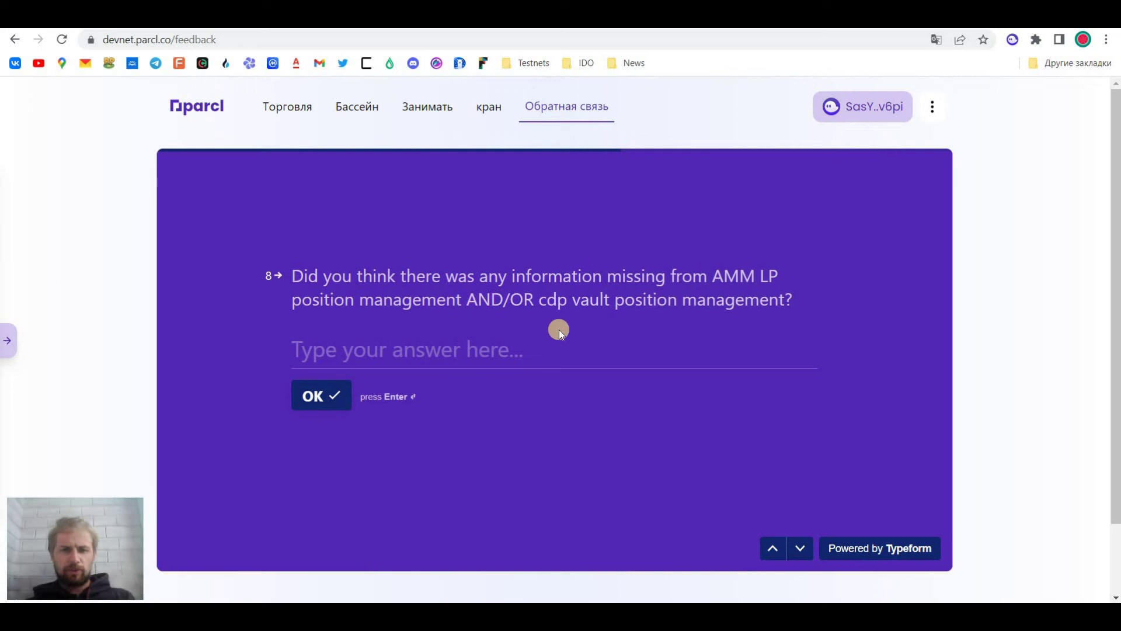
pyautogui.click(559, 355)
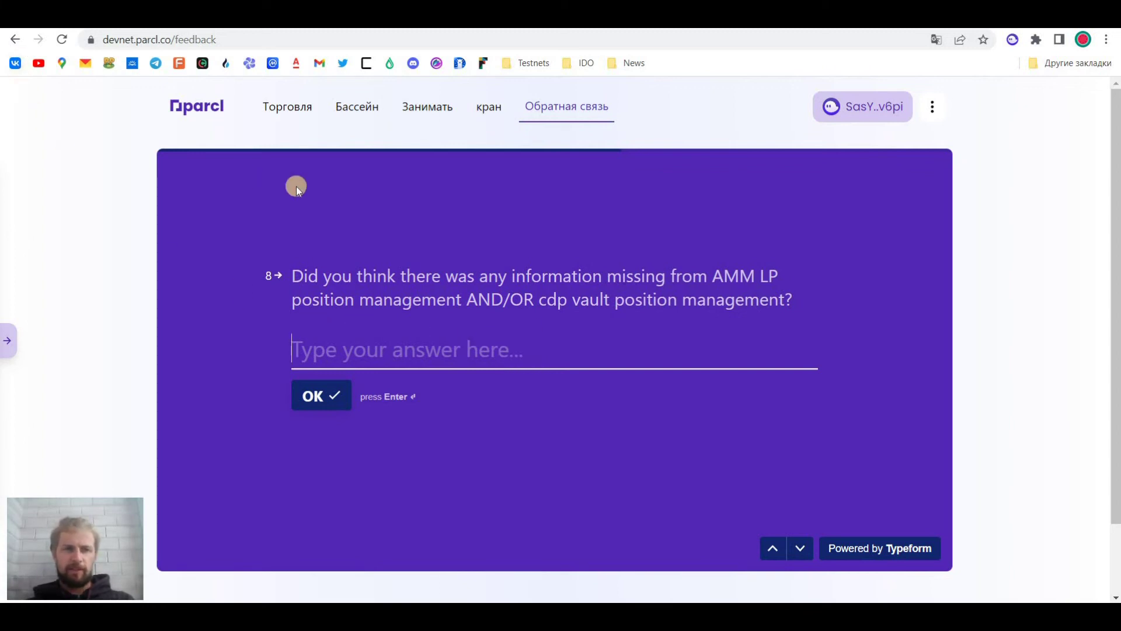
pyautogui.press('Return')
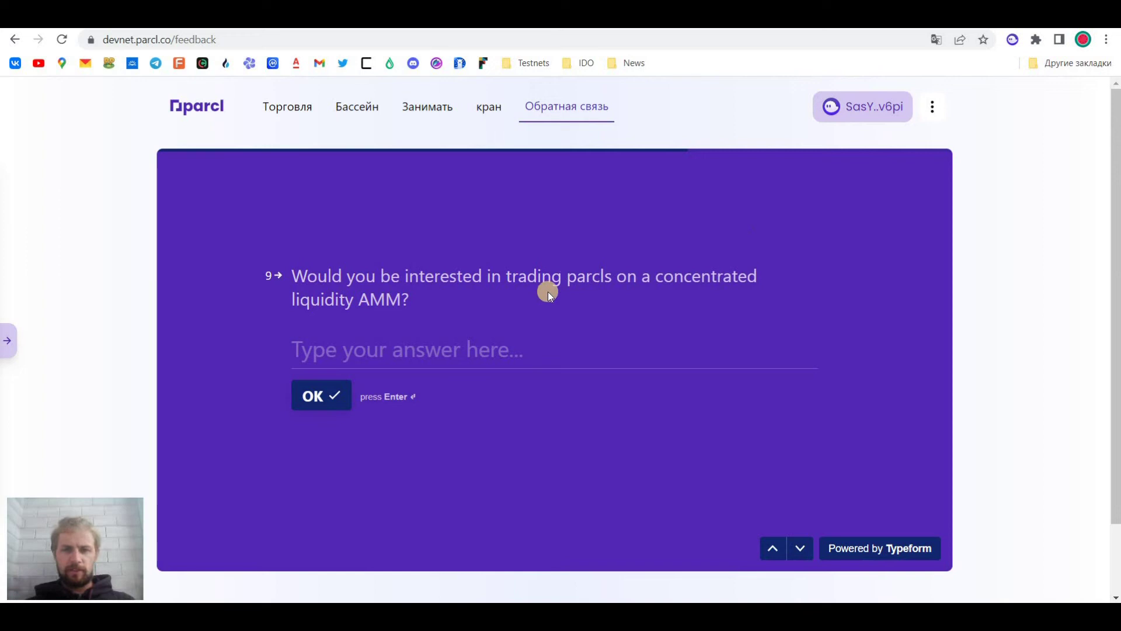
pyautogui.write('yes')
pyautogui.click(323, 394)
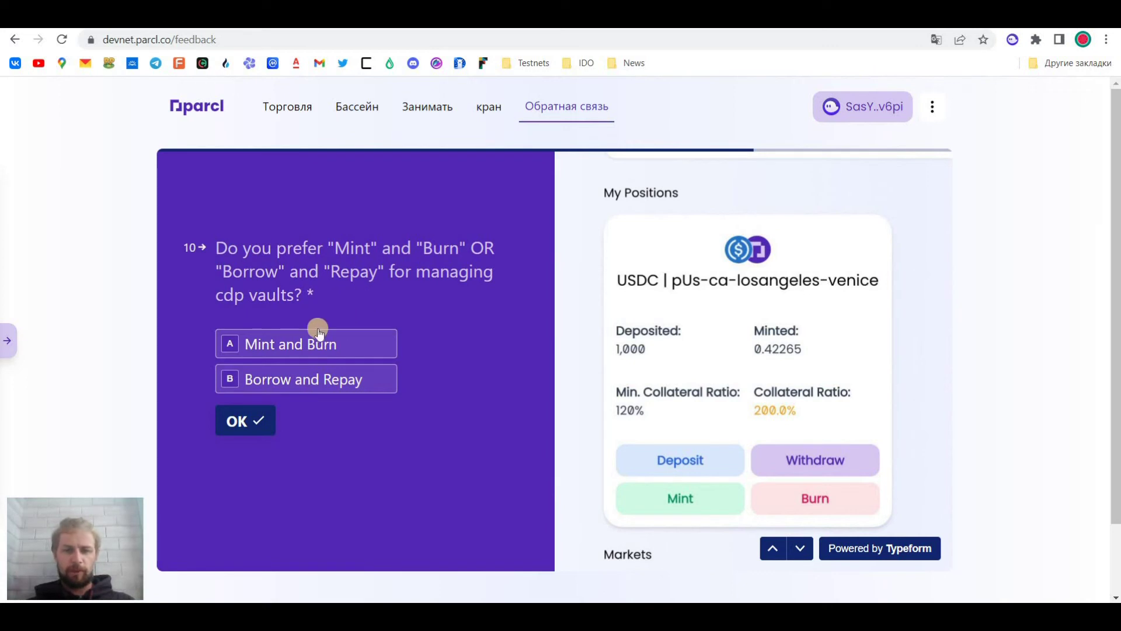
# Pick Borrow and Repay for question 10 and Singapore for question 11, then switch to Parcl's Twitter
pyautogui.click(281, 378)
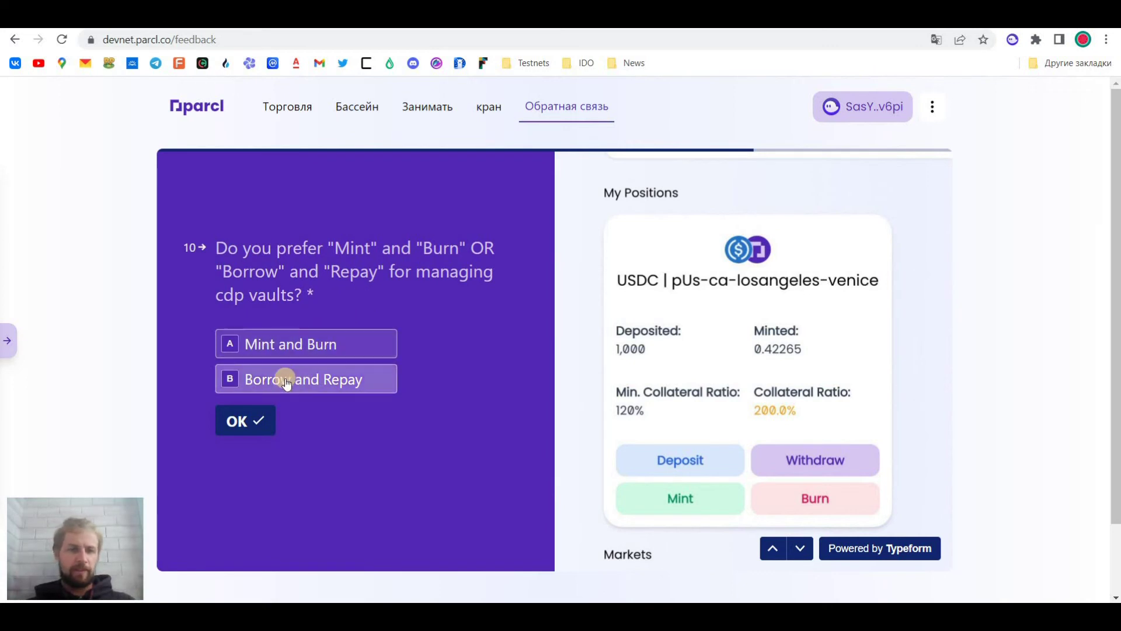
pyautogui.click(243, 419)
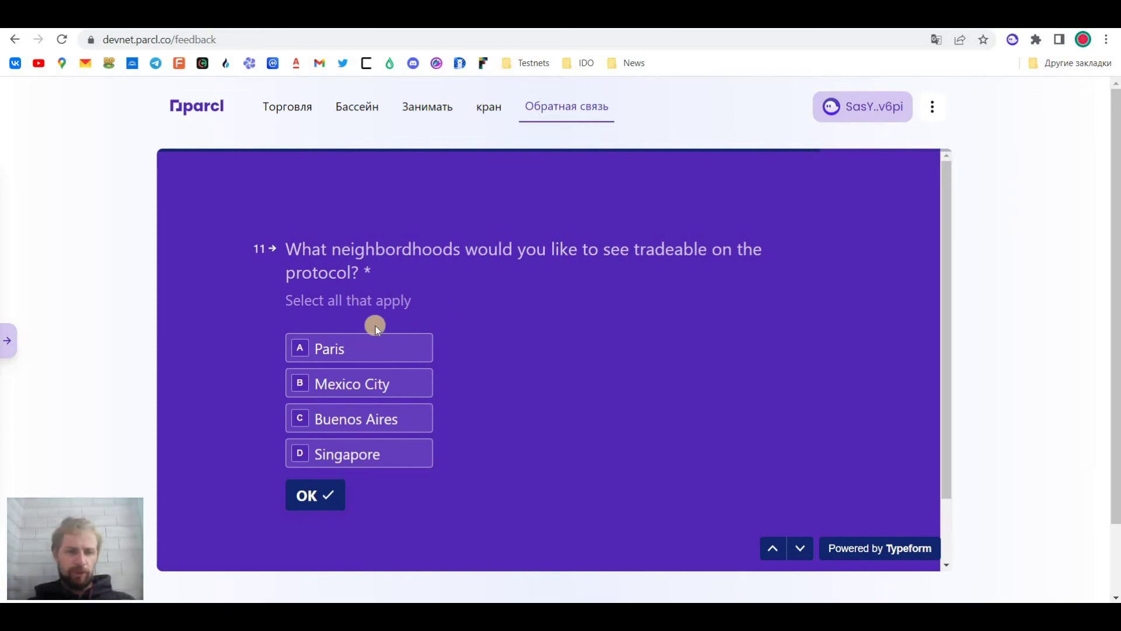
pyautogui.click(308, 453)
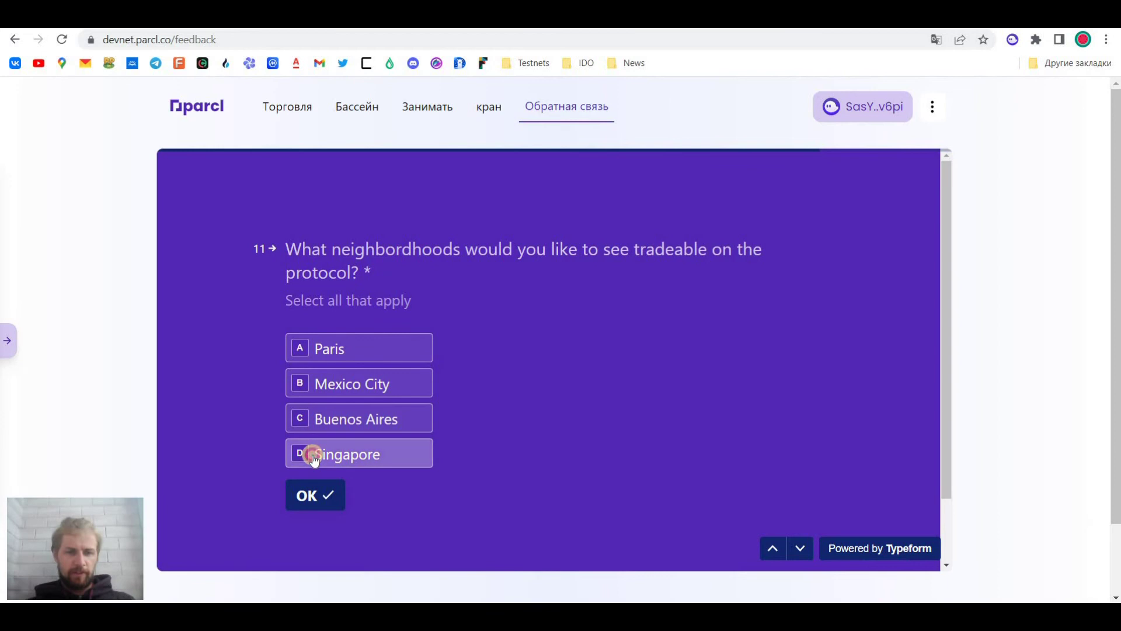
pyautogui.click(315, 495)
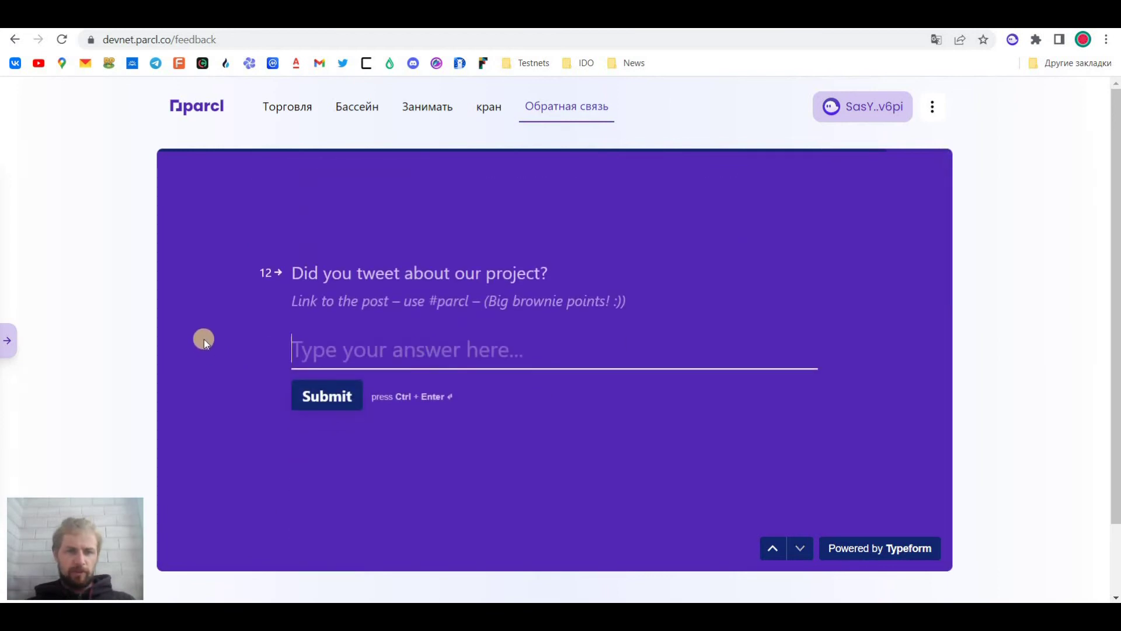
pyautogui.click(429, 299)
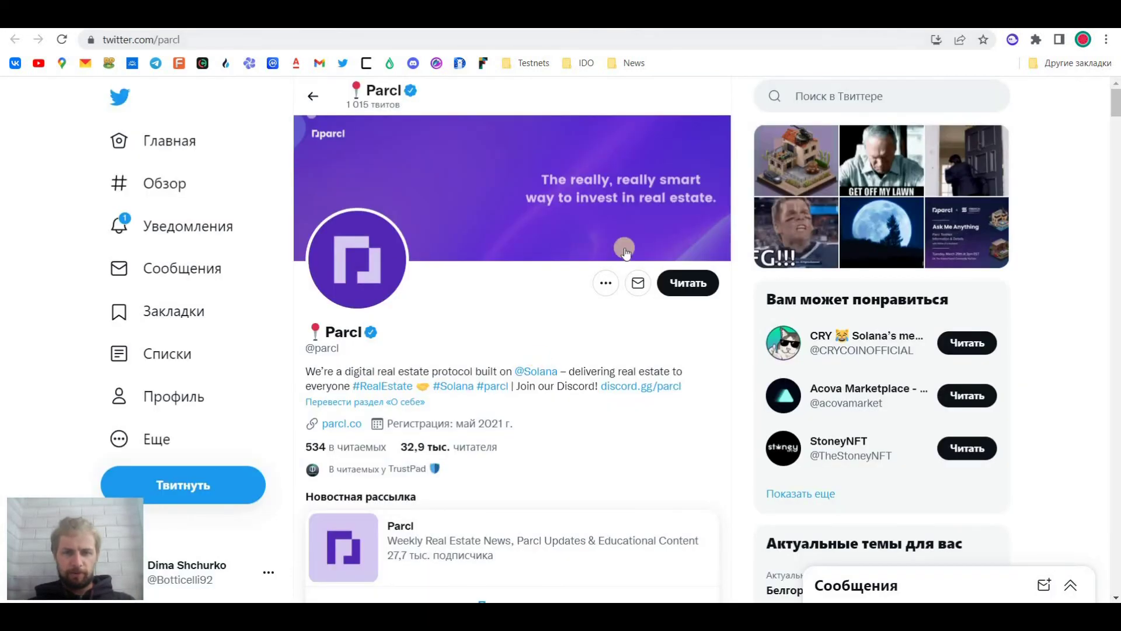
pyautogui.hotkey('ctrl', 'Tab')
# Follow Parcl on Twitter and retweet its pinned testnet tweet
pyautogui.click(677, 293)
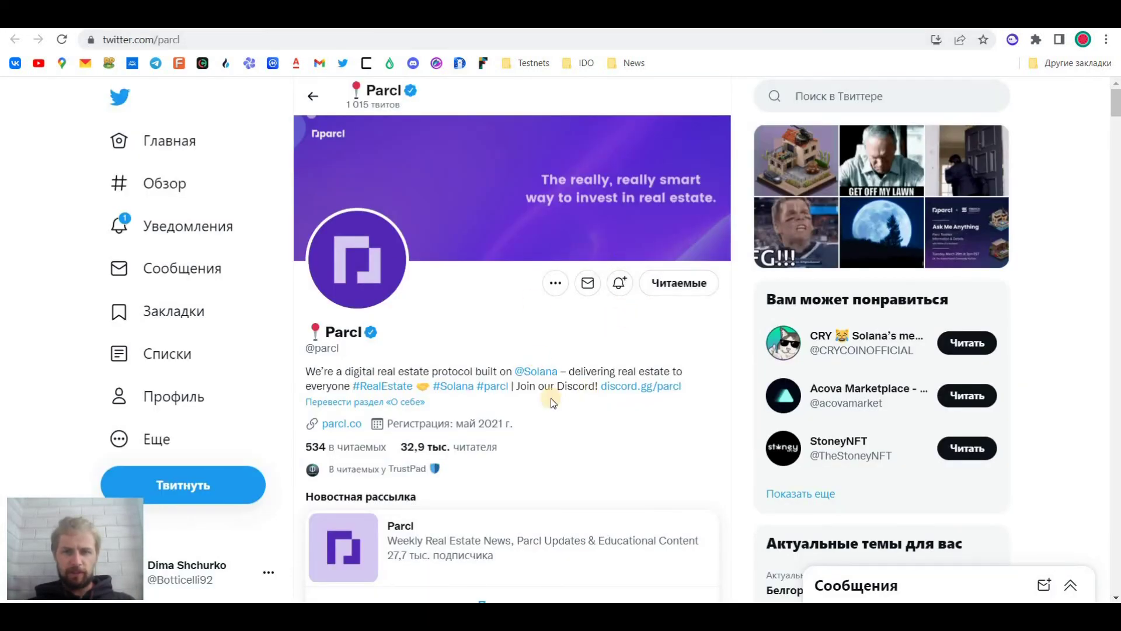
pyautogui.scroll(-3, 551, 397)
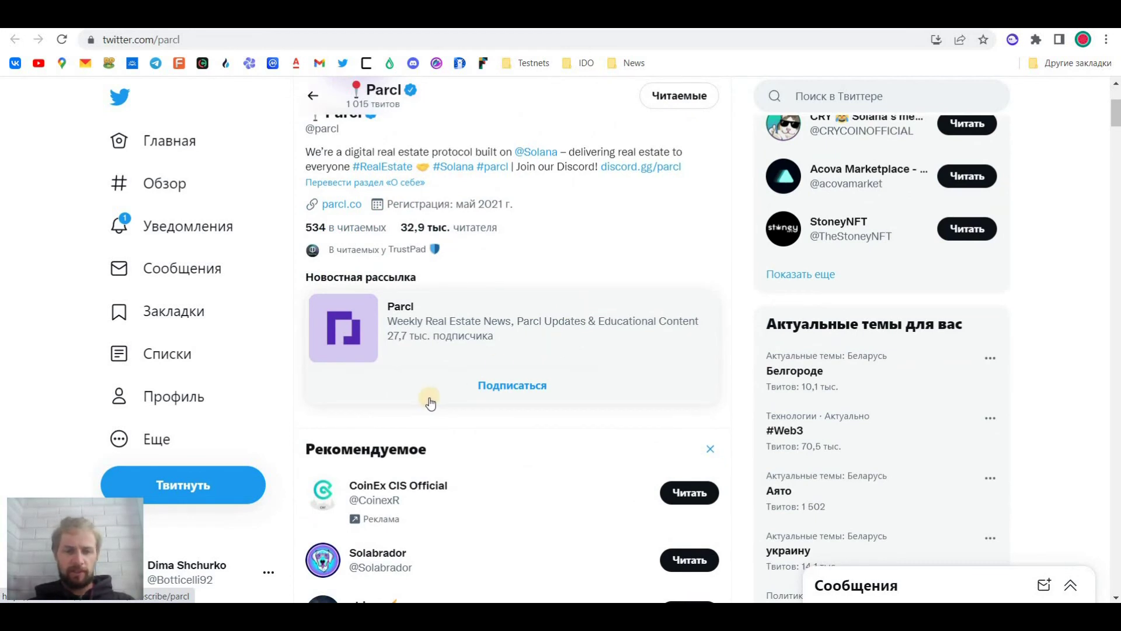
pyautogui.scroll(-5, 430, 403)
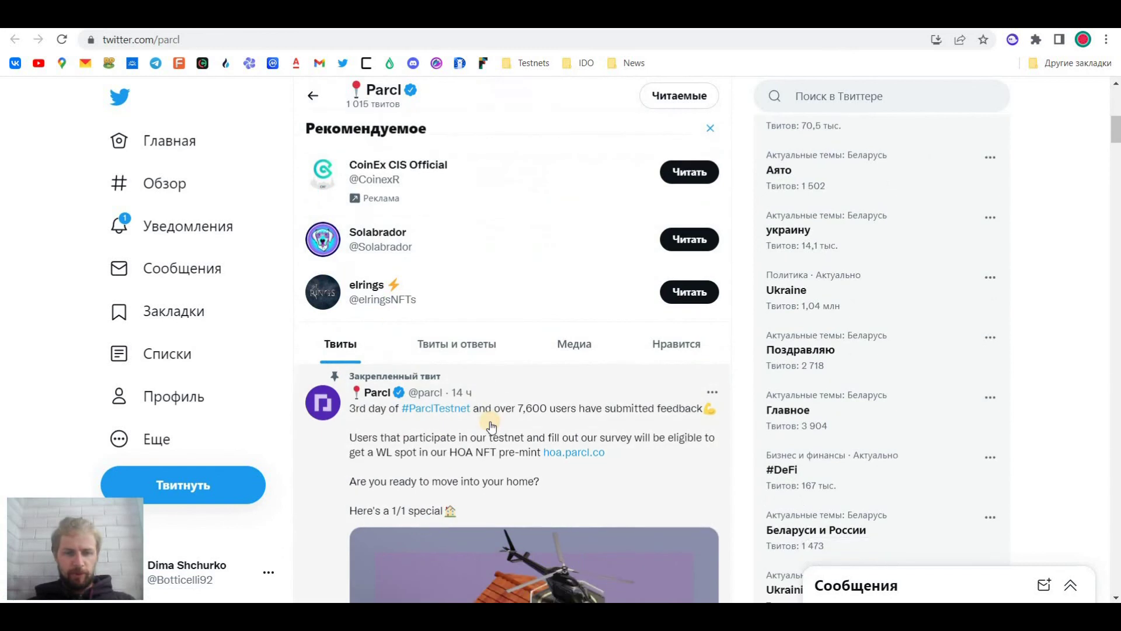
pyautogui.scroll(-3, 491, 426)
pyautogui.scroll(6, 496, 427)
pyautogui.scroll(-1, 504, 428)
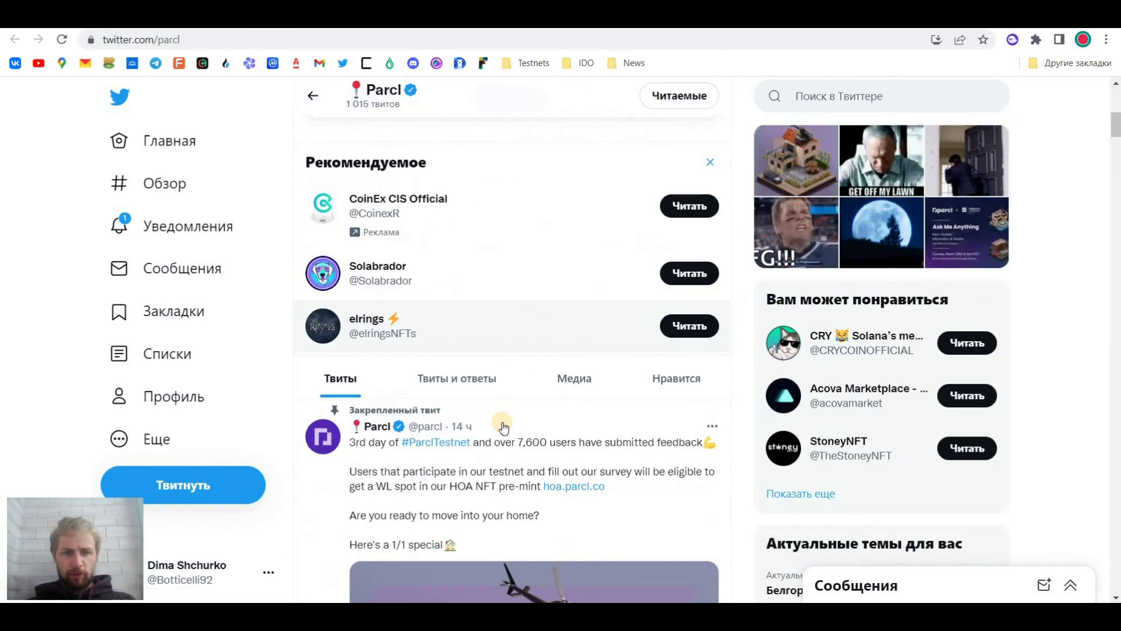
pyautogui.scroll(-9, 503, 428)
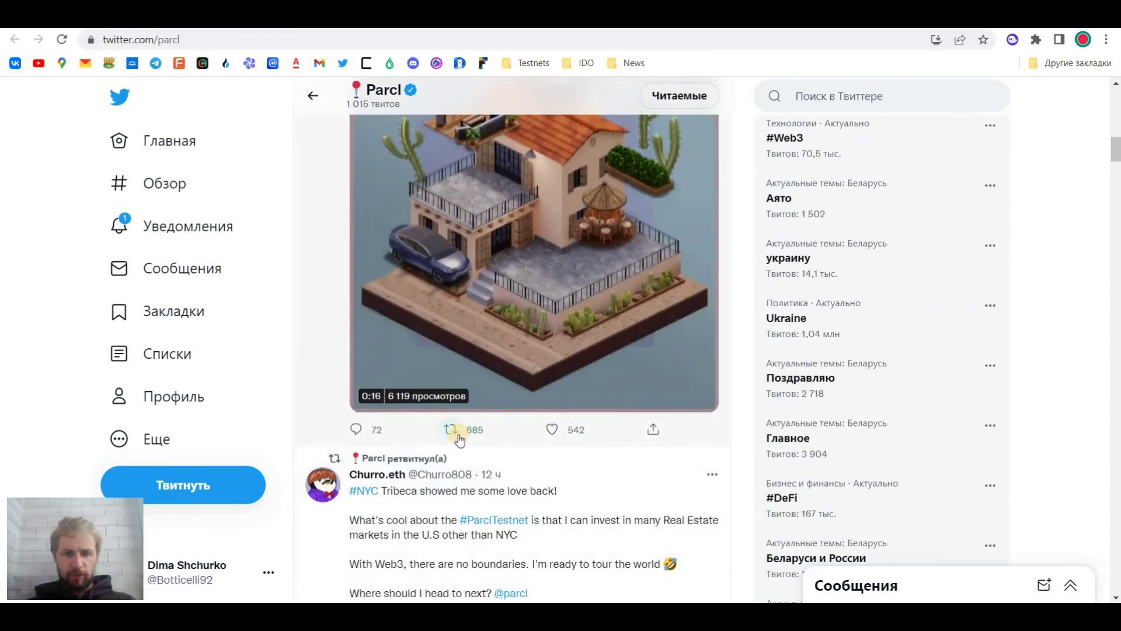
pyautogui.click(455, 432)
pyautogui.click(444, 440)
# Open the retweeted tweet from your profile, copy its link, and return to the feedback form
pyautogui.click(15, 40)
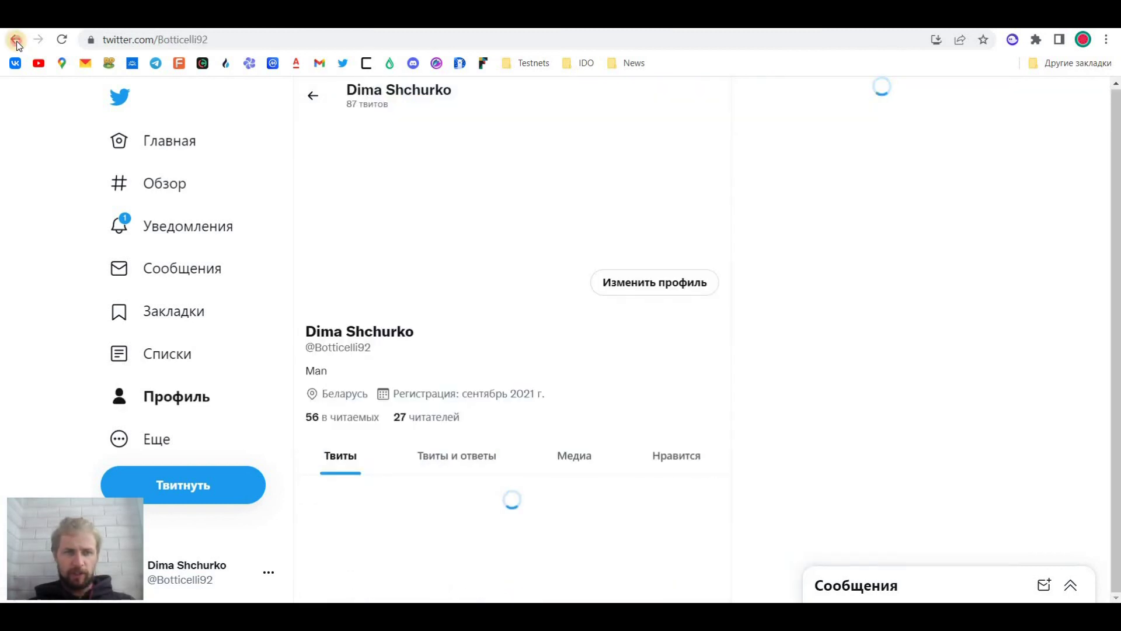
pyautogui.hotkey('alt', 'Right')
pyautogui.hotkey('alt', 'Right')
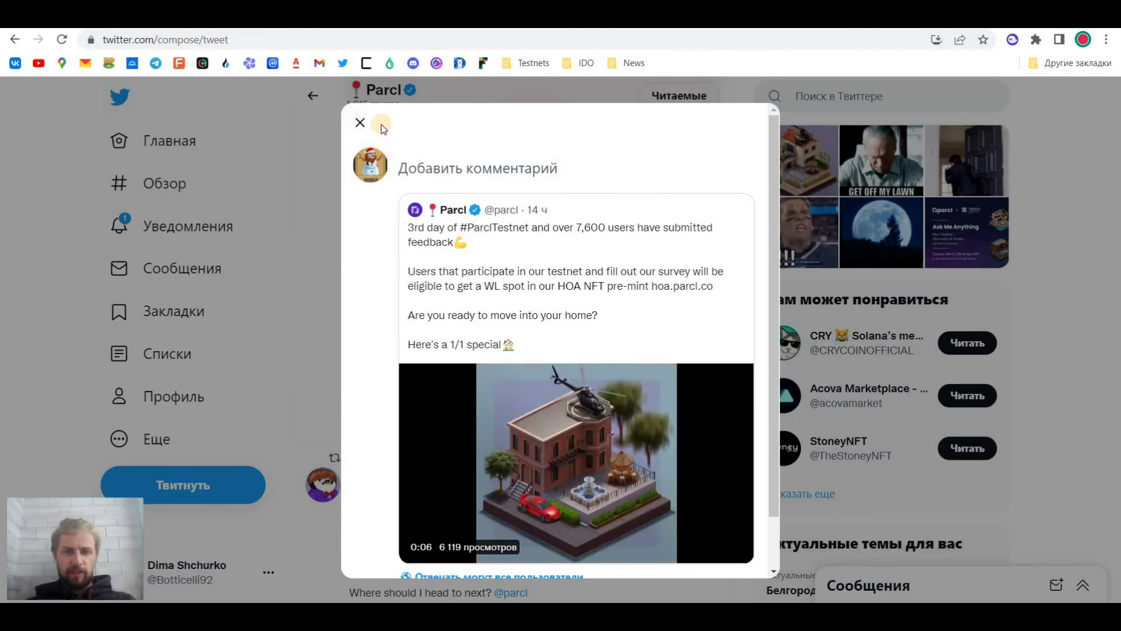
pyautogui.click(160, 402)
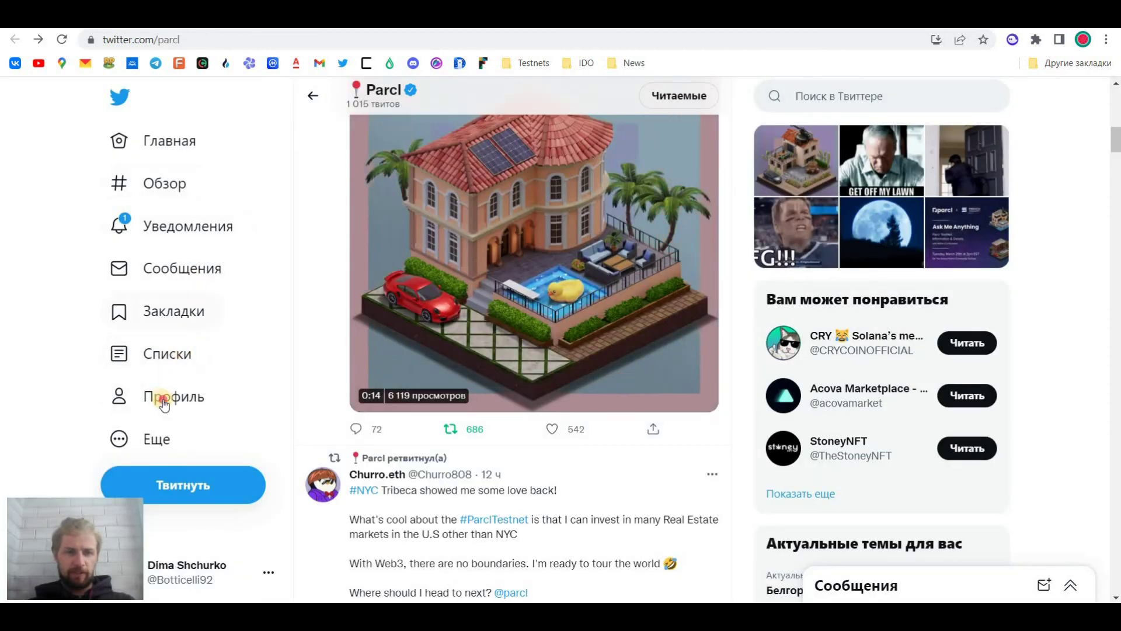
pyautogui.click(160, 402)
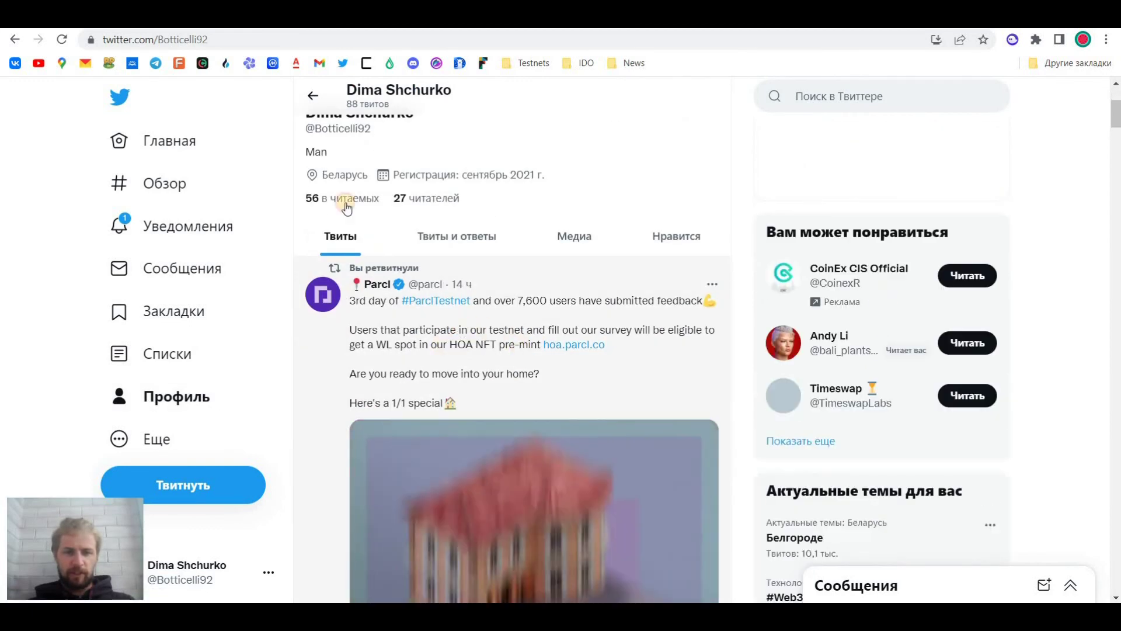
pyautogui.moveTo(459, 345); pyautogui.dragTo(466, 344)
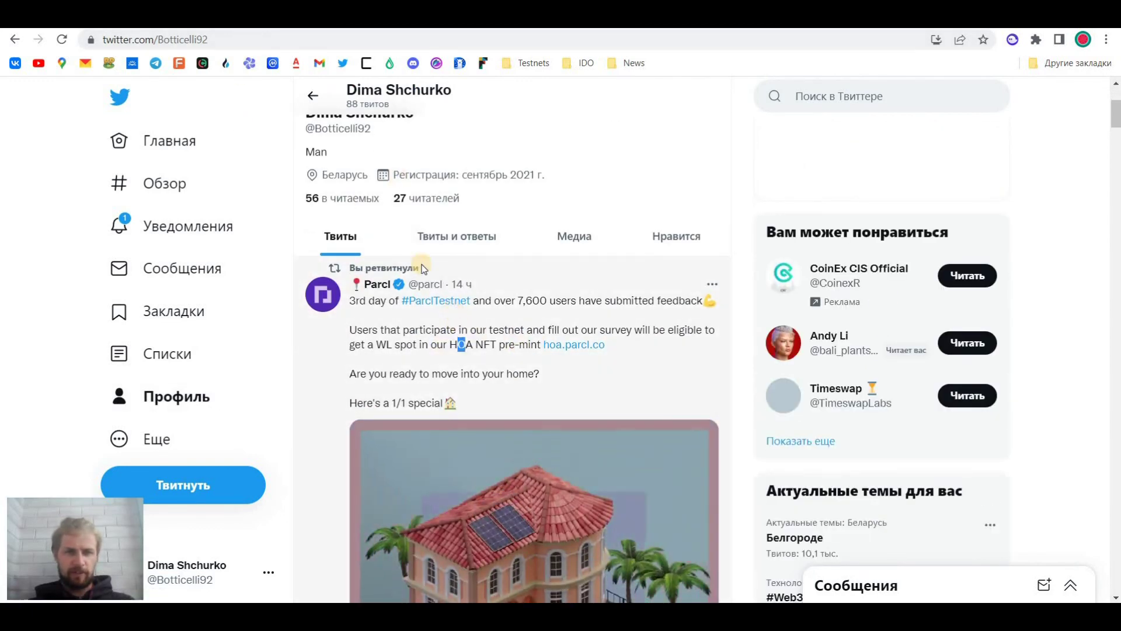
pyautogui.click(454, 314)
pyautogui.hotkey('ctrl', 'l')
pyautogui.hotkey('ctrl', 'c')
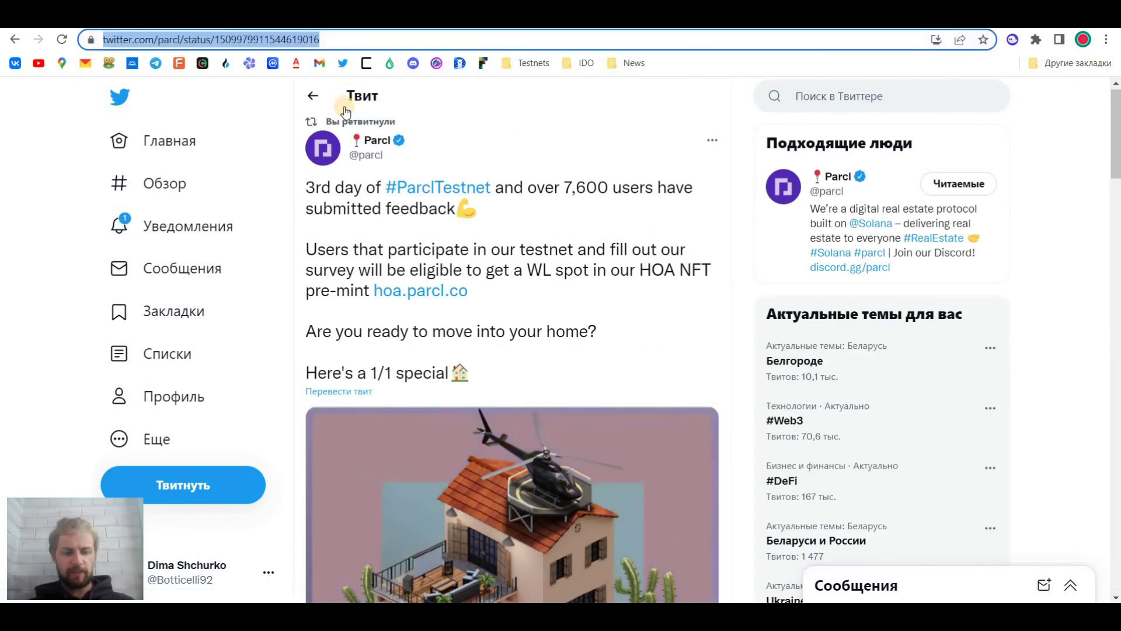
pyautogui.hotkey('ctrl', 'Tab')
pyautogui.click(454, 353)
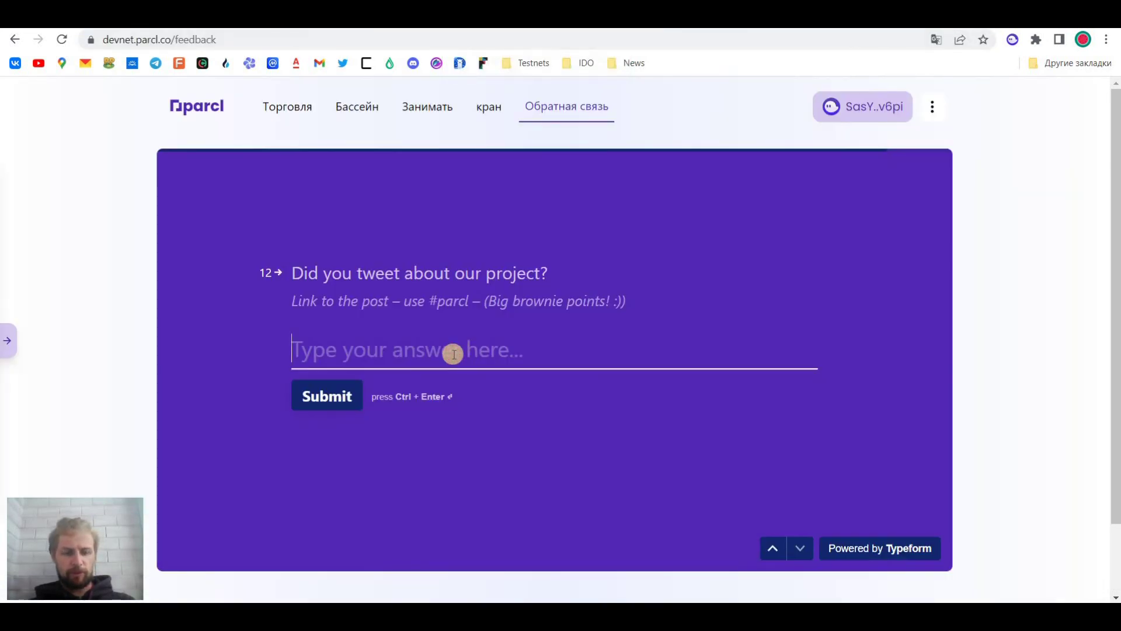
pyautogui.hotkey('ctrl', 'v')
pyautogui.hotkey('ctrl', 'shift', 'Tab')
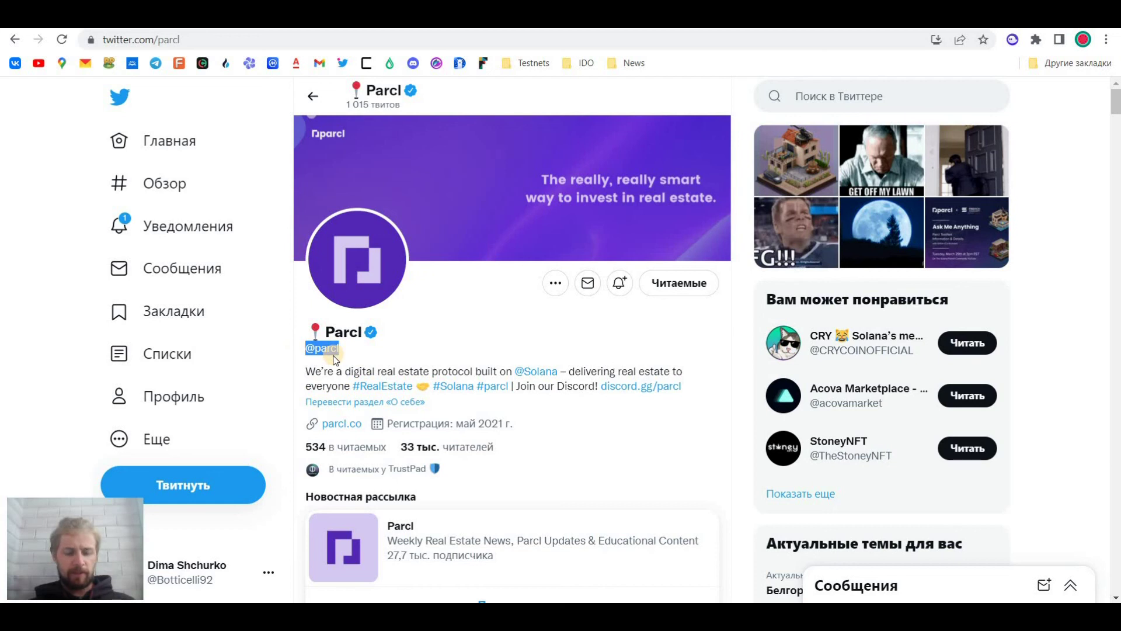
pyautogui.click(178, 141)
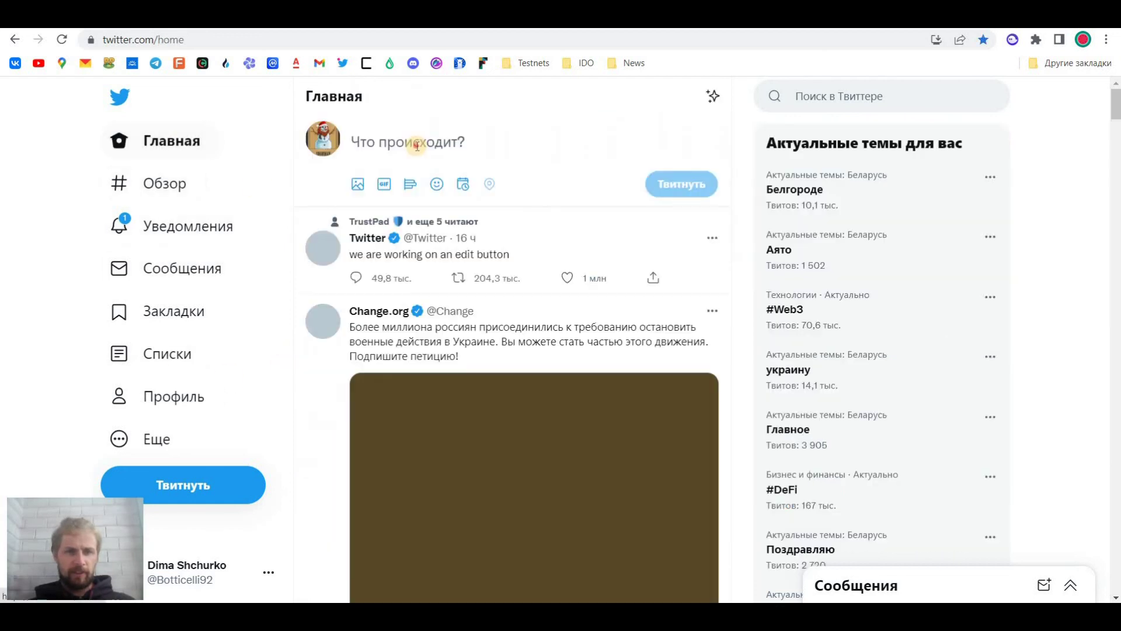
pyautogui.click(420, 144)
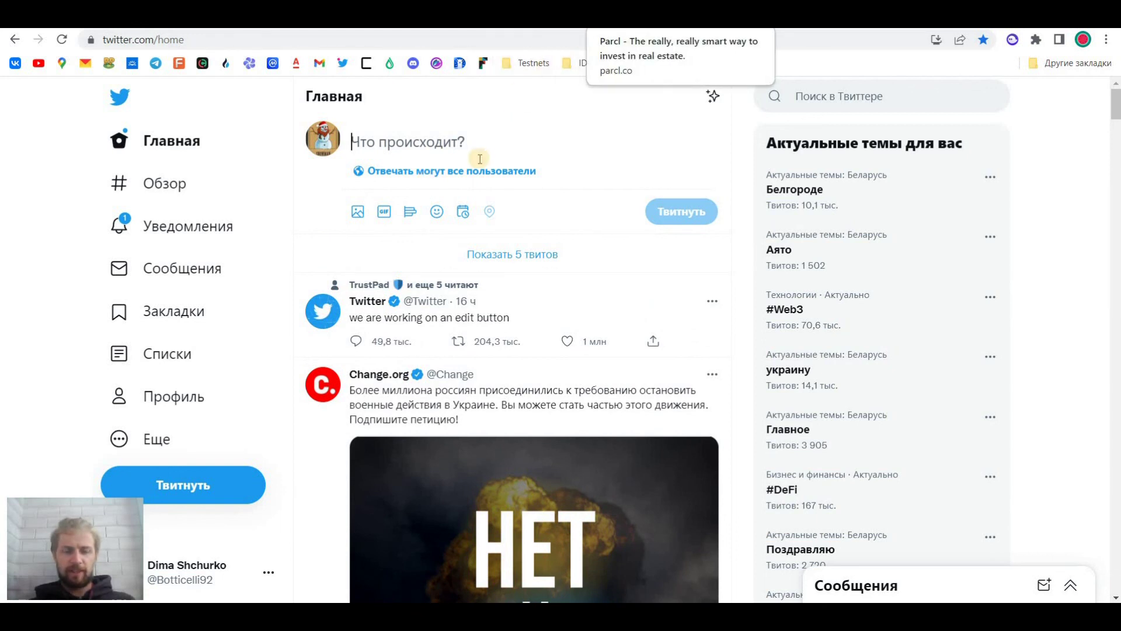
pyautogui.write('@parcl')
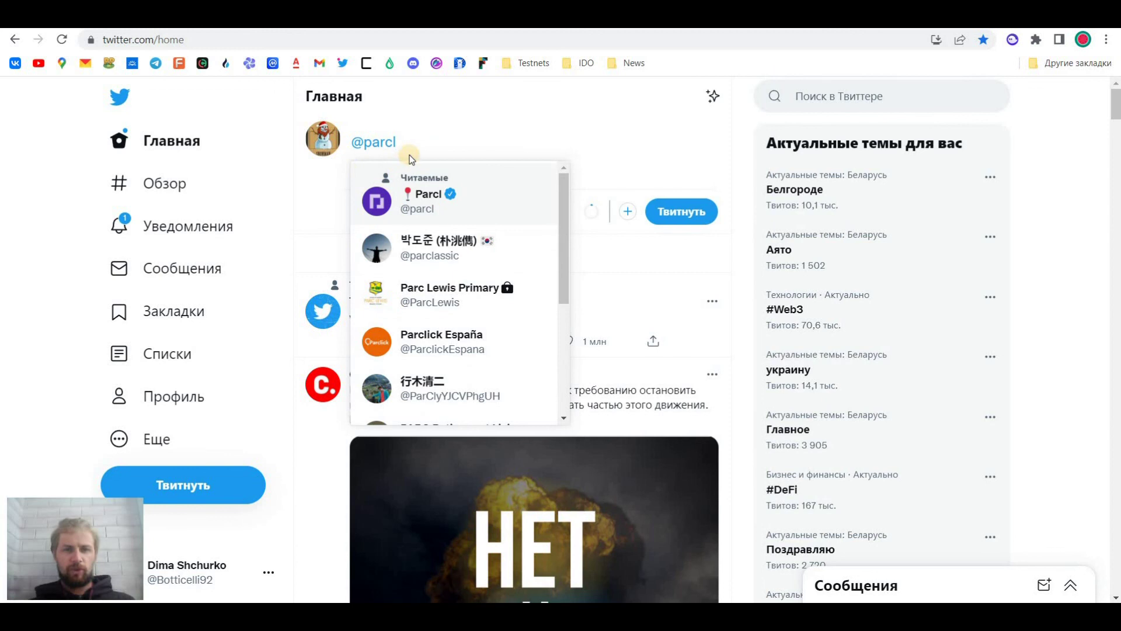
pyautogui.click(169, 397)
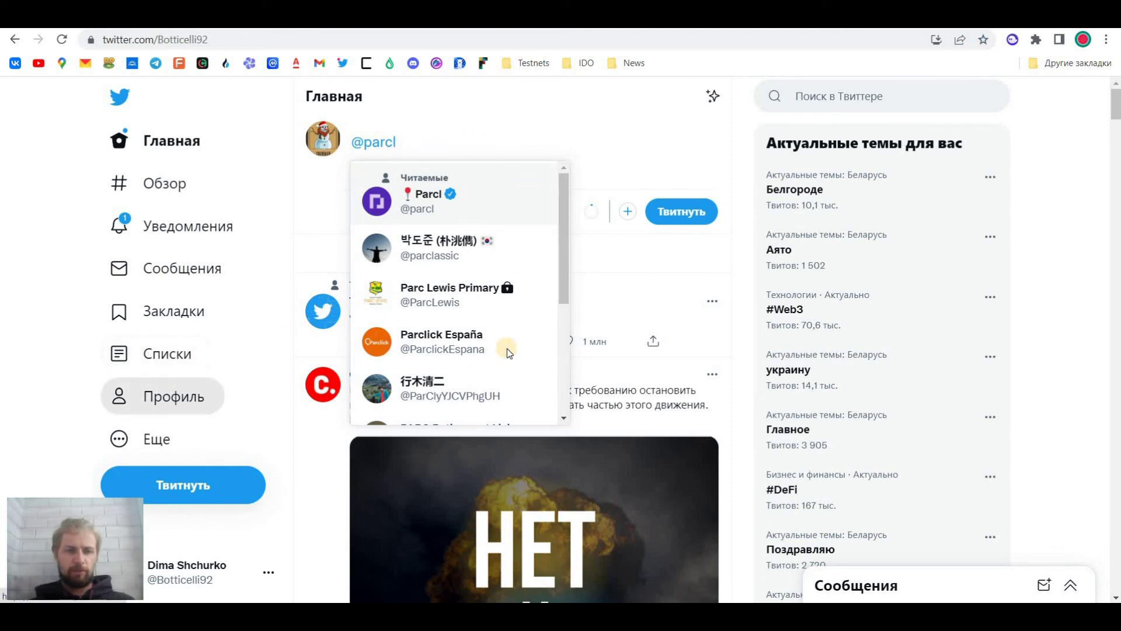
pyautogui.scroll(-3, 467, 462)
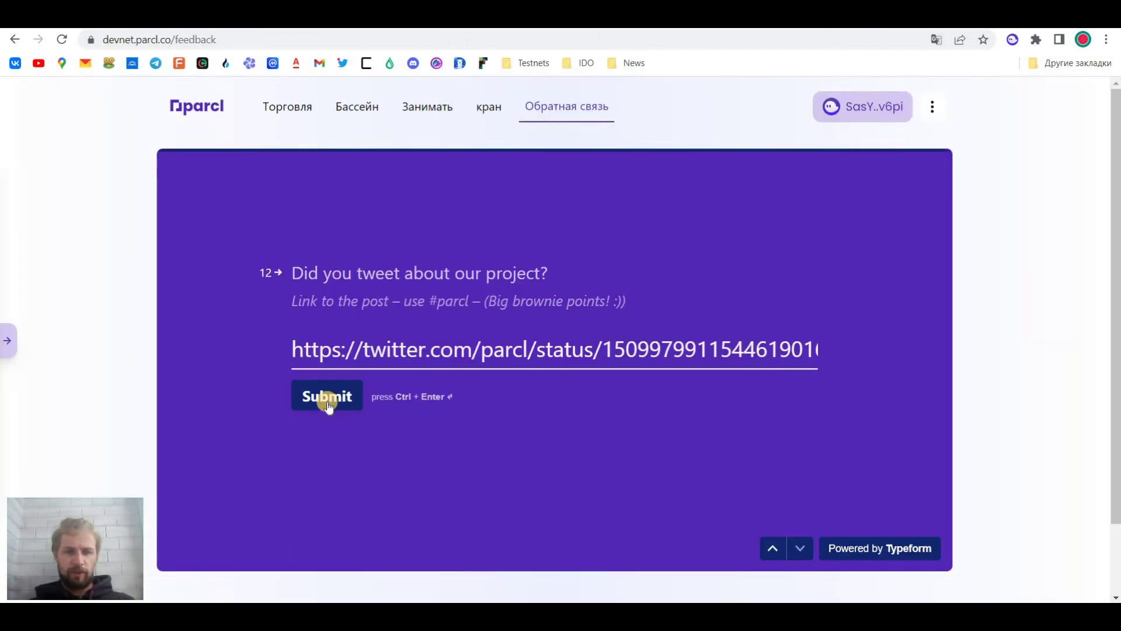
# Submit the feedback Typeform with the tweet link, then switch to Discord's testnet-tech-feedback channel
pyautogui.click(328, 405)
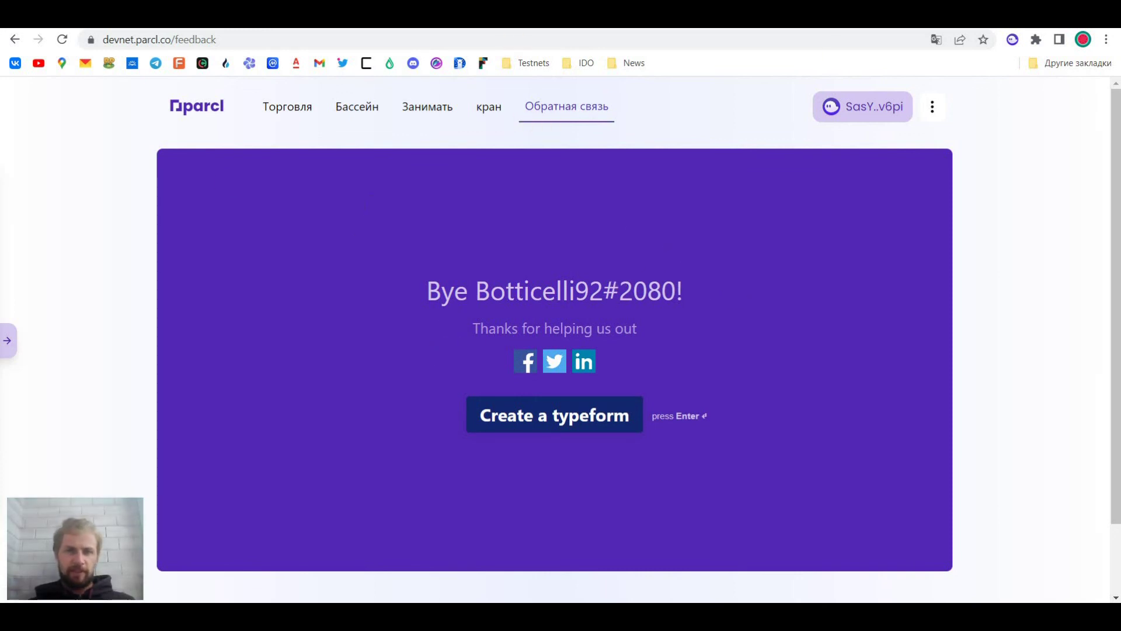
pyautogui.click(672, 15)
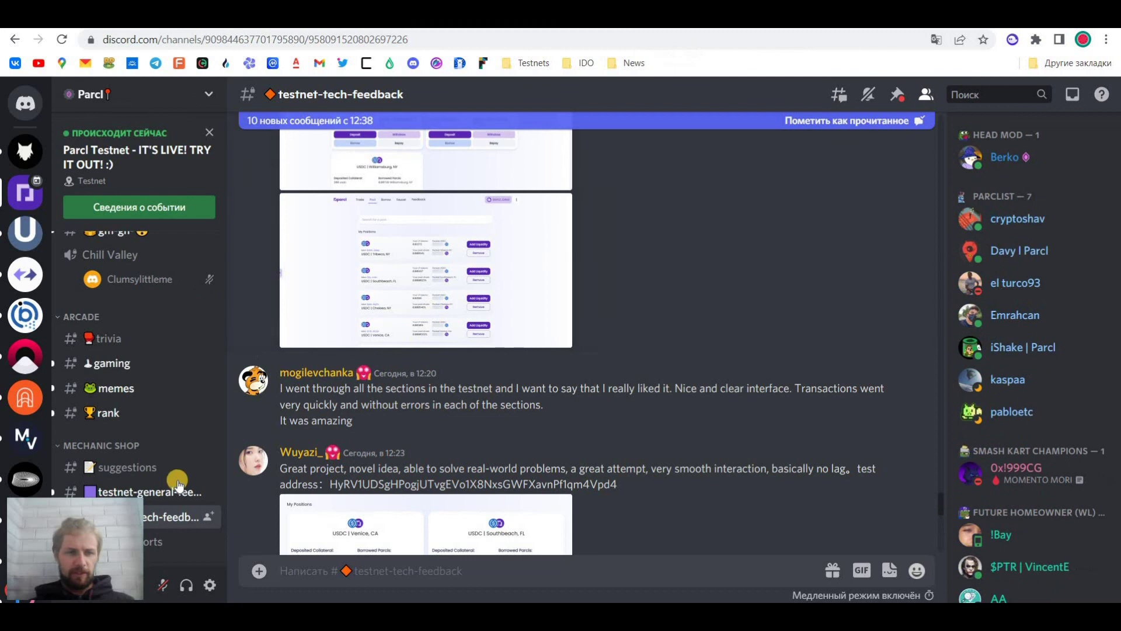
# Scroll testnet-tech-feedback to the newest posts praising fast transactions and an easy interface
pyautogui.scroll(-10, 403, 496)
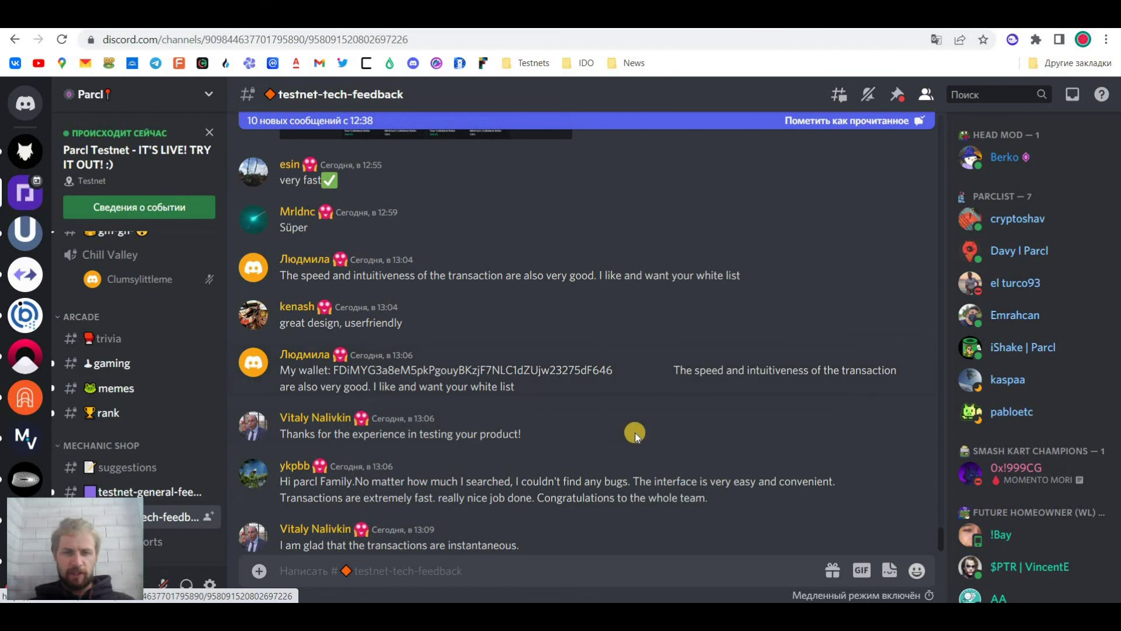
pyautogui.scroll(-1, 584, 467)
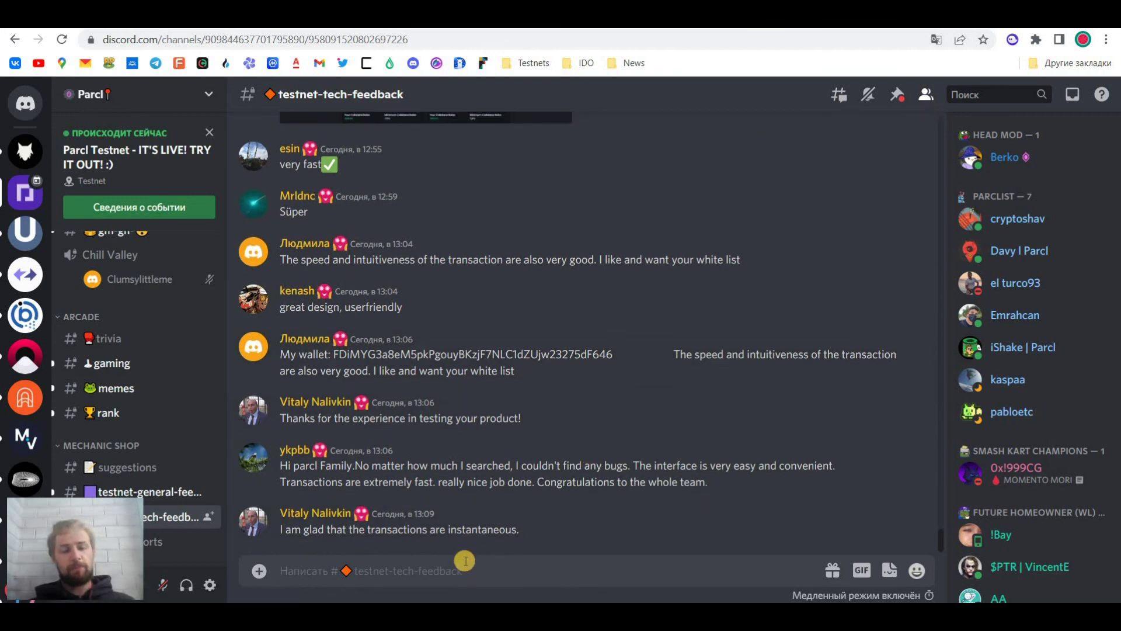